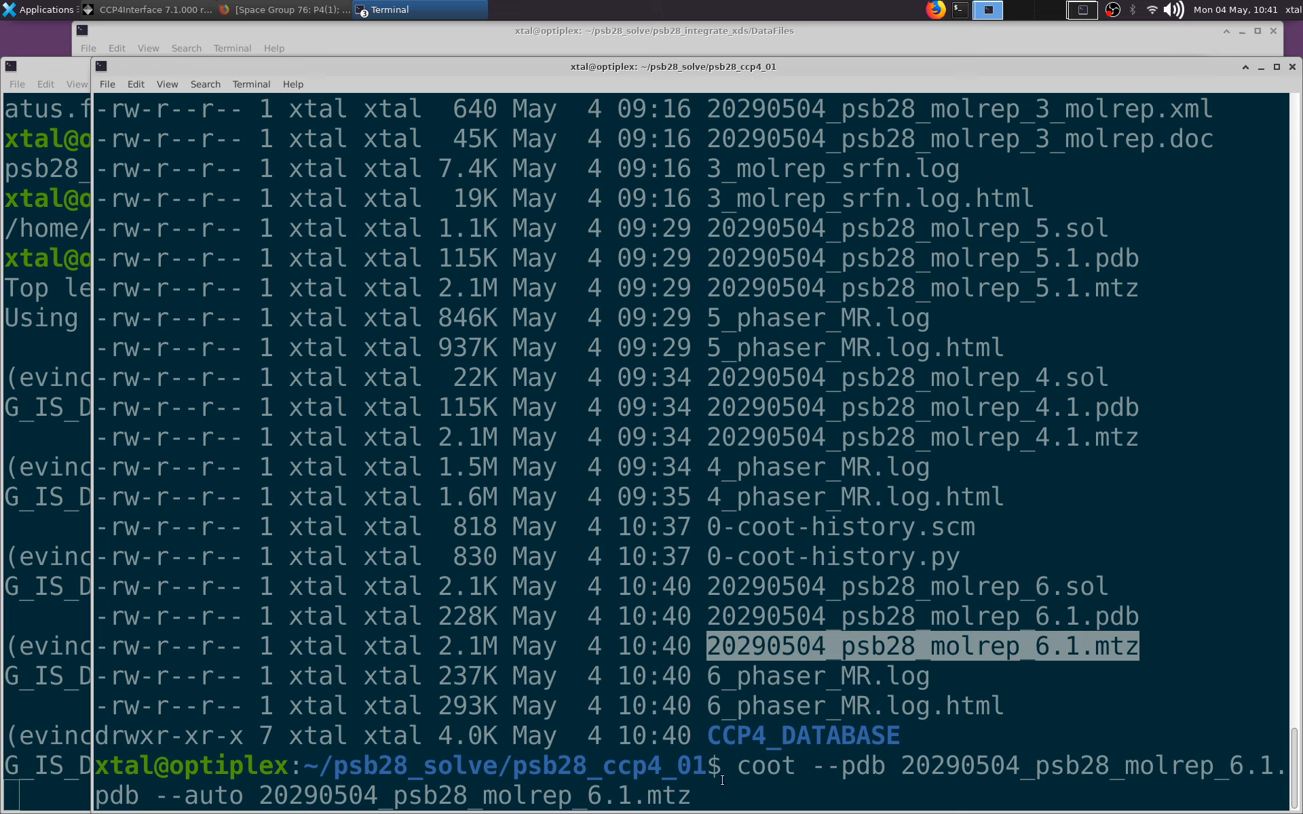
Step: Launch Coot with 20290504_psb28_molrep_6.1.pdb and the map from 20290504_psb28_molrep_6.1.mtz, and enlarge its window
{"action": "key", "text": "Return"}
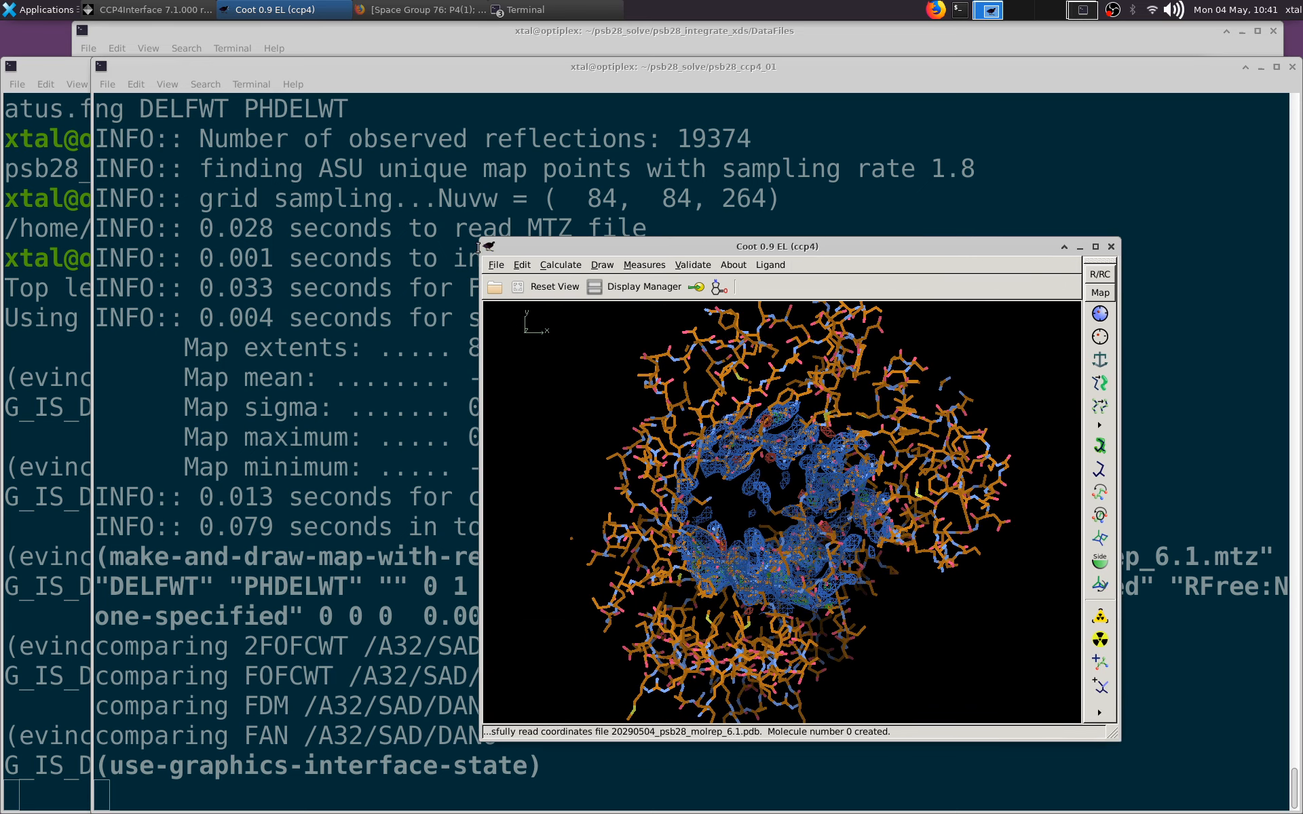
{"action": "left_click_drag", "start_coordinate": [483, 250], "coordinate": [242, 178]}
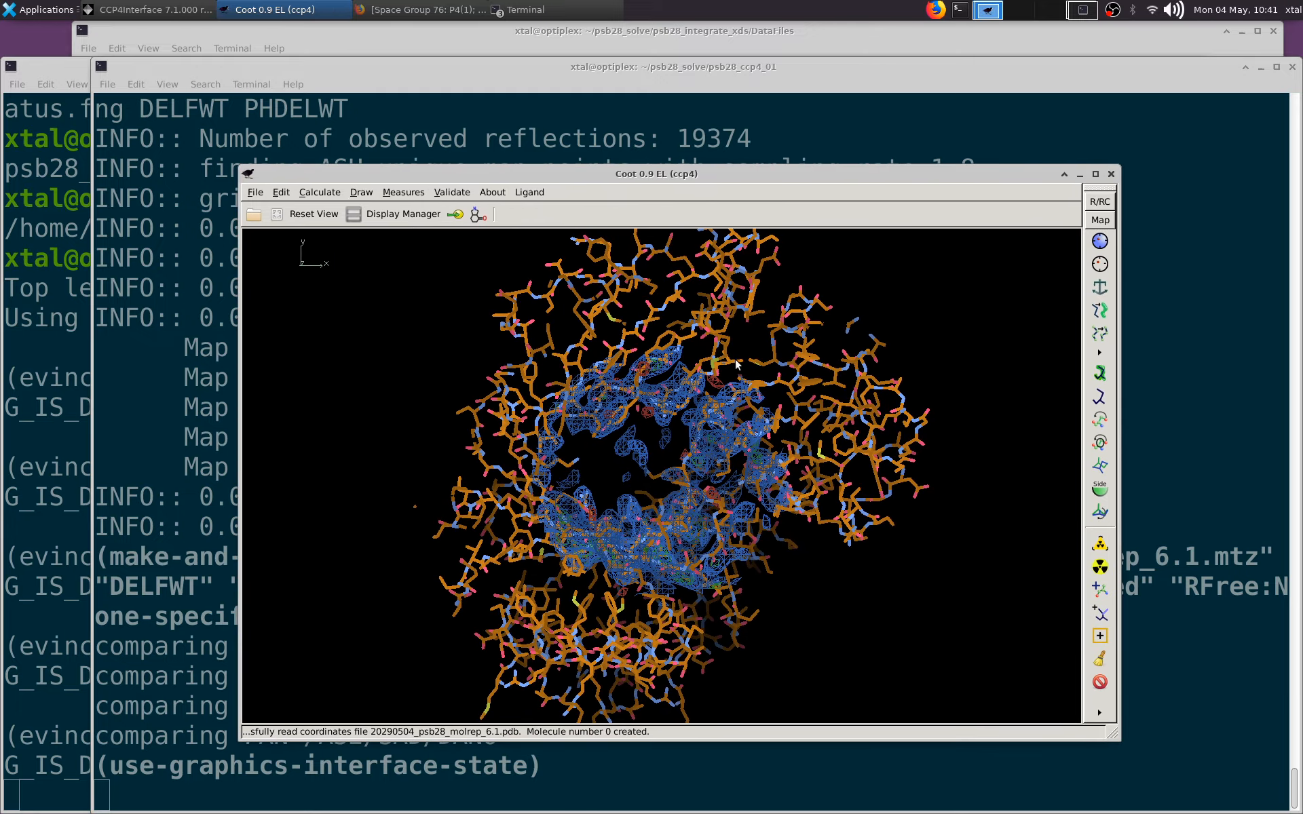
{"action": "left_click_drag", "start_coordinate": [751, 382], "coordinate": [621, 434]}
{"action": "right_click_drag", "start_coordinate": [621, 434], "coordinate": [671, 472]}
{"action": "left_click_drag", "start_coordinate": [672, 471], "coordinate": [434, 244]}
Step: Set the display of the molrep_6.1 model to CAs + Ligands
{"action": "left_click", "coordinate": [392, 214]}
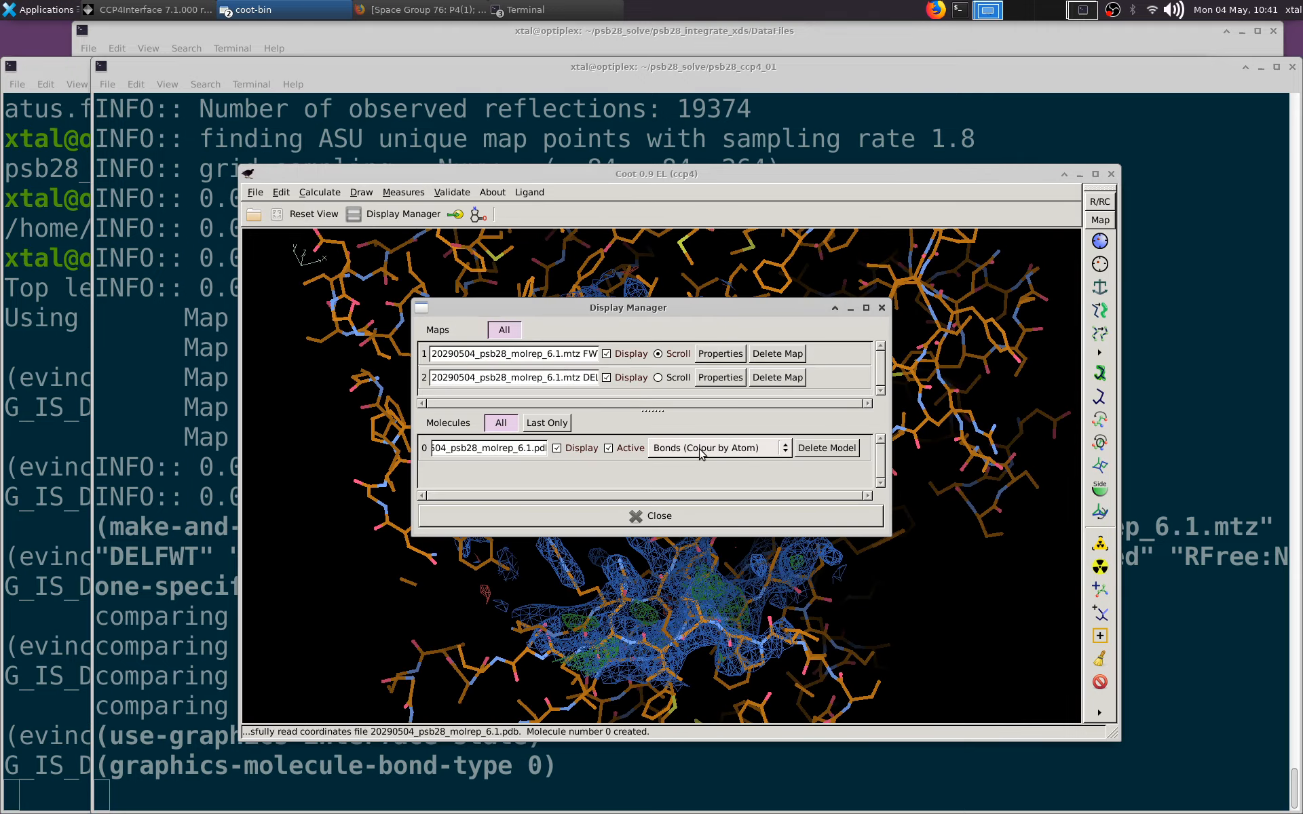
{"action": "left_click", "coordinate": [705, 520]}
{"action": "left_click", "coordinate": [701, 515]}
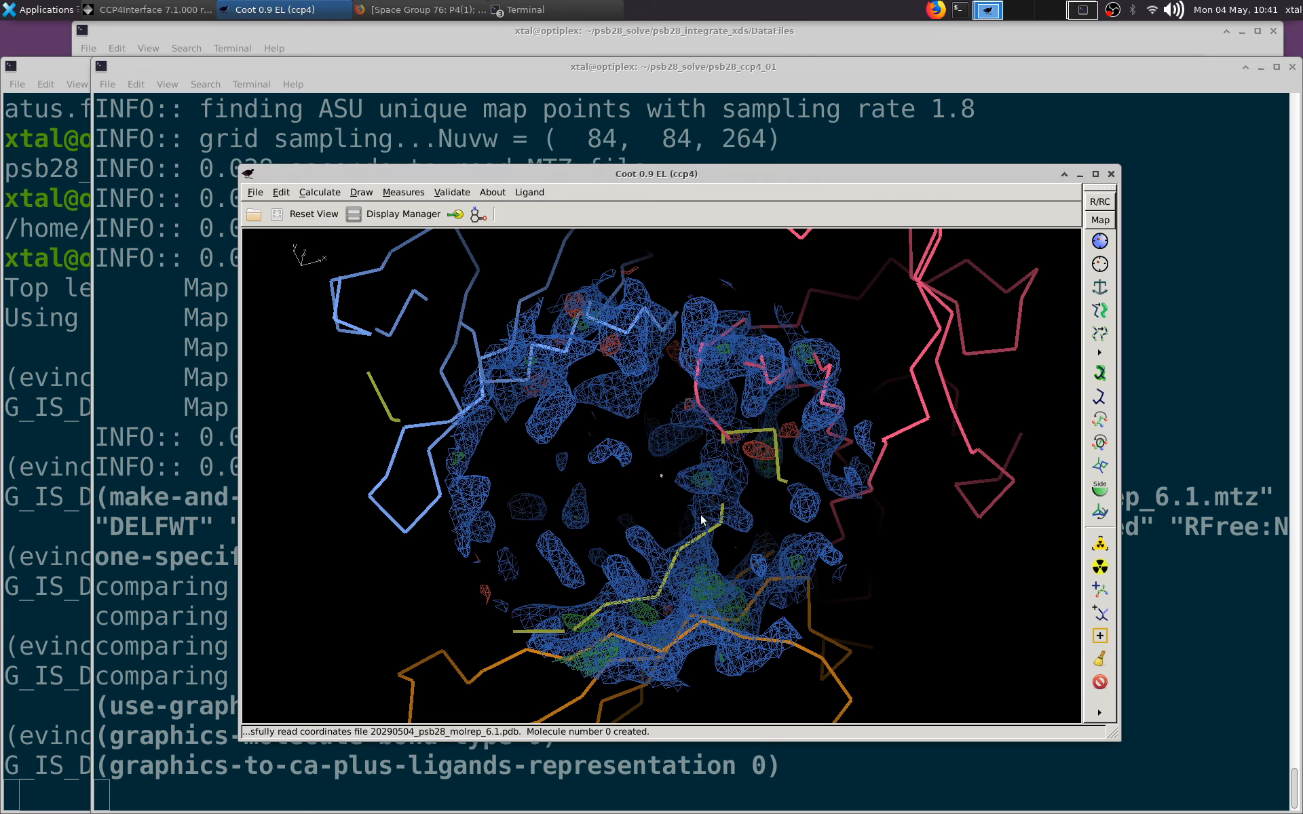
Step: Examine how the C-alpha traces fit the density and meet neighbouring chains around Arg 27 and Arg 25 of chain B
{"action": "right_click_drag", "start_coordinate": [701, 517], "coordinate": [521, 732]}
{"action": "left_click_drag", "start_coordinate": [751, 489], "coordinate": [764, 437]}
{"action": "left_click_drag", "start_coordinate": [749, 497], "coordinate": [655, 391]}
{"action": "right_click_drag", "start_coordinate": [685, 420], "coordinate": [720, 511]}
{"action": "left_click_drag", "start_coordinate": [721, 510], "coordinate": [723, 438]}
{"action": "right_click_drag", "start_coordinate": [723, 437], "coordinate": [732, 475]}
{"action": "left_click_drag", "start_coordinate": [733, 475], "coordinate": [551, 500]}
{"action": "middle_click", "coordinate": [549, 502]}
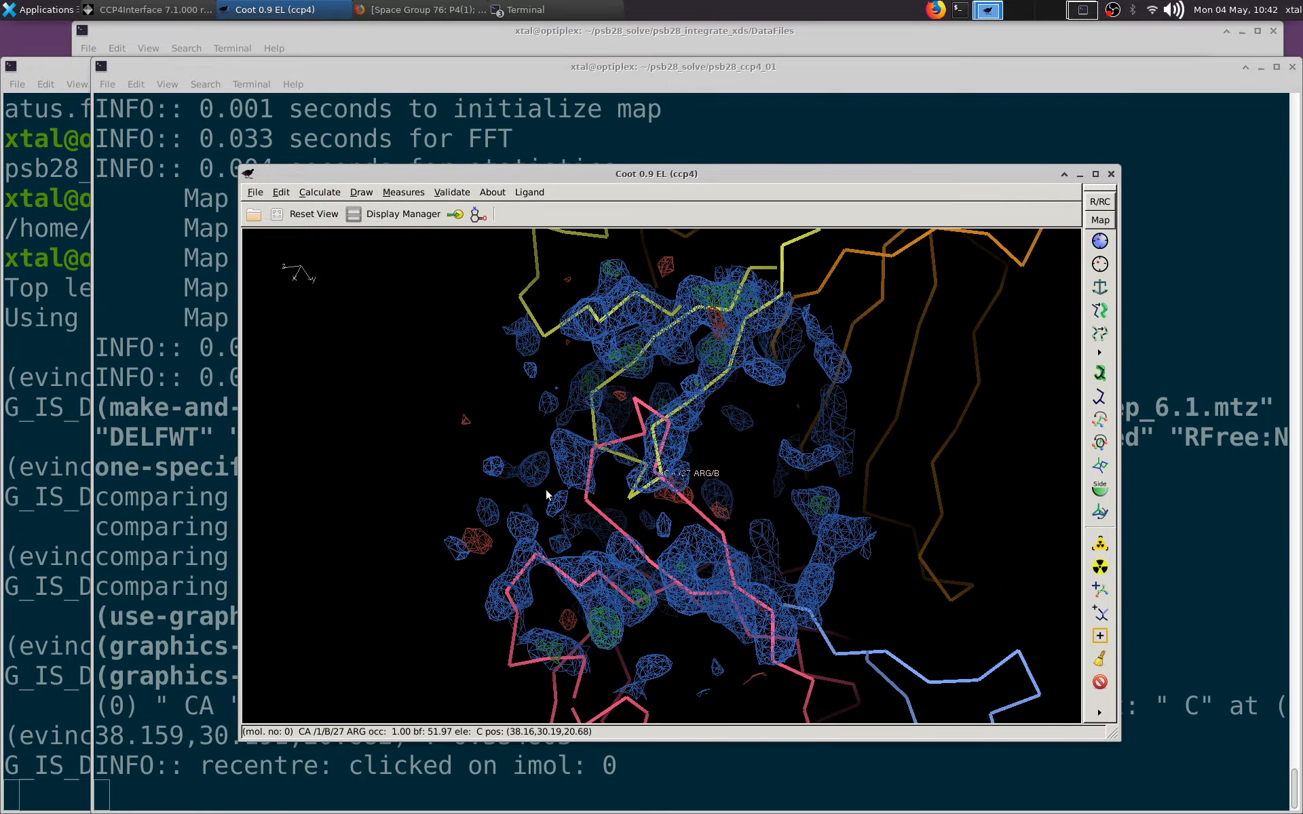
{"action": "left_click_drag", "start_coordinate": [698, 519], "coordinate": [555, 462]}
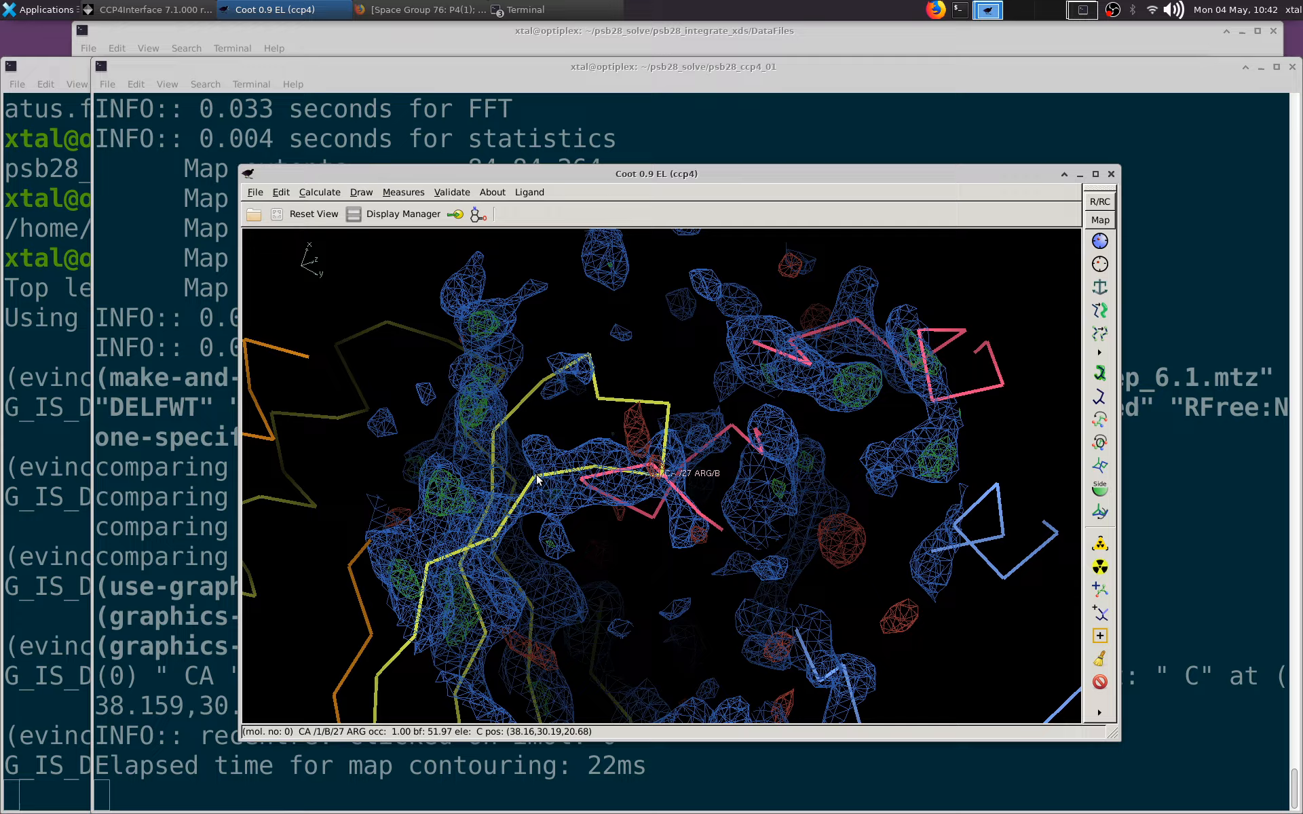
{"action": "middle_click", "coordinate": [538, 479]}
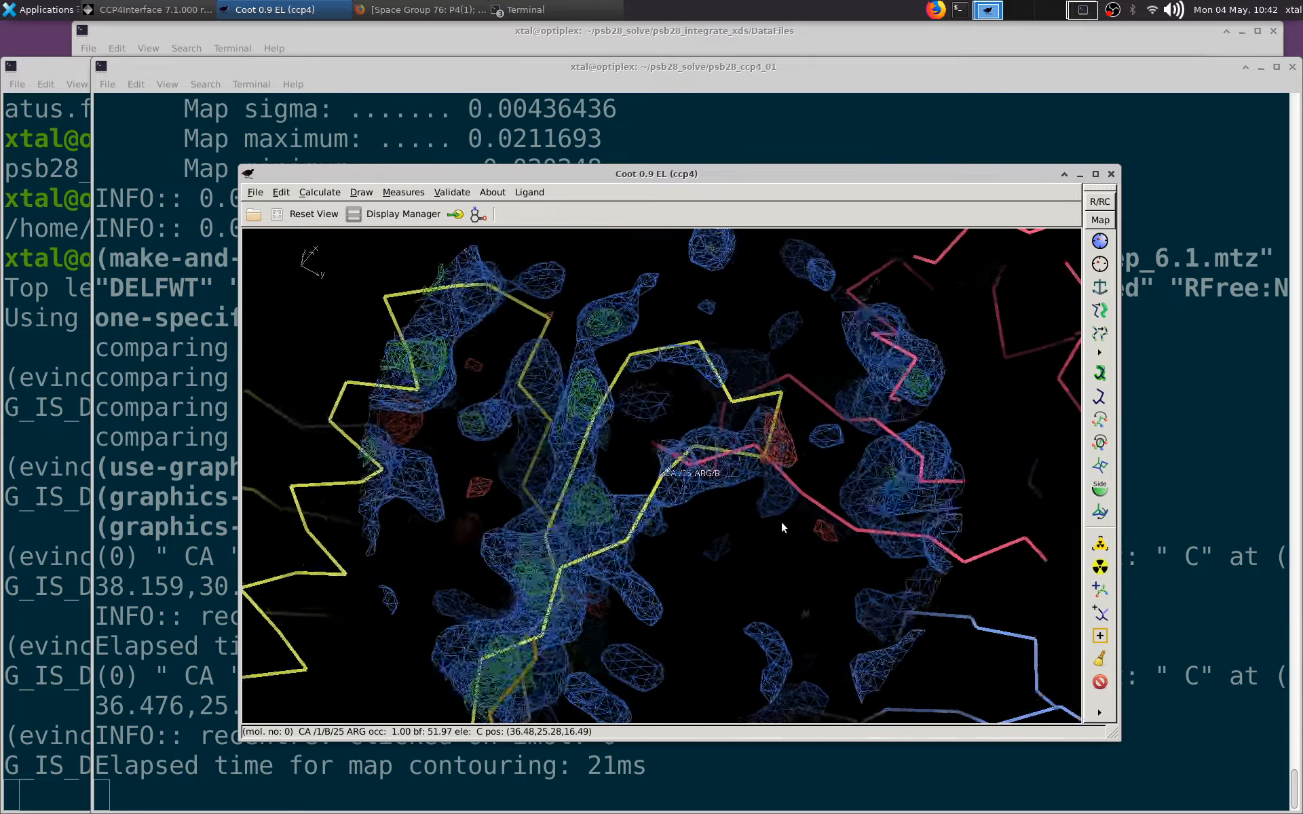
Step: Examine the helix density in chain A, centring on Met 99 and Arg 97
{"action": "left_click_drag", "start_coordinate": [782, 526], "coordinate": [506, 274]}
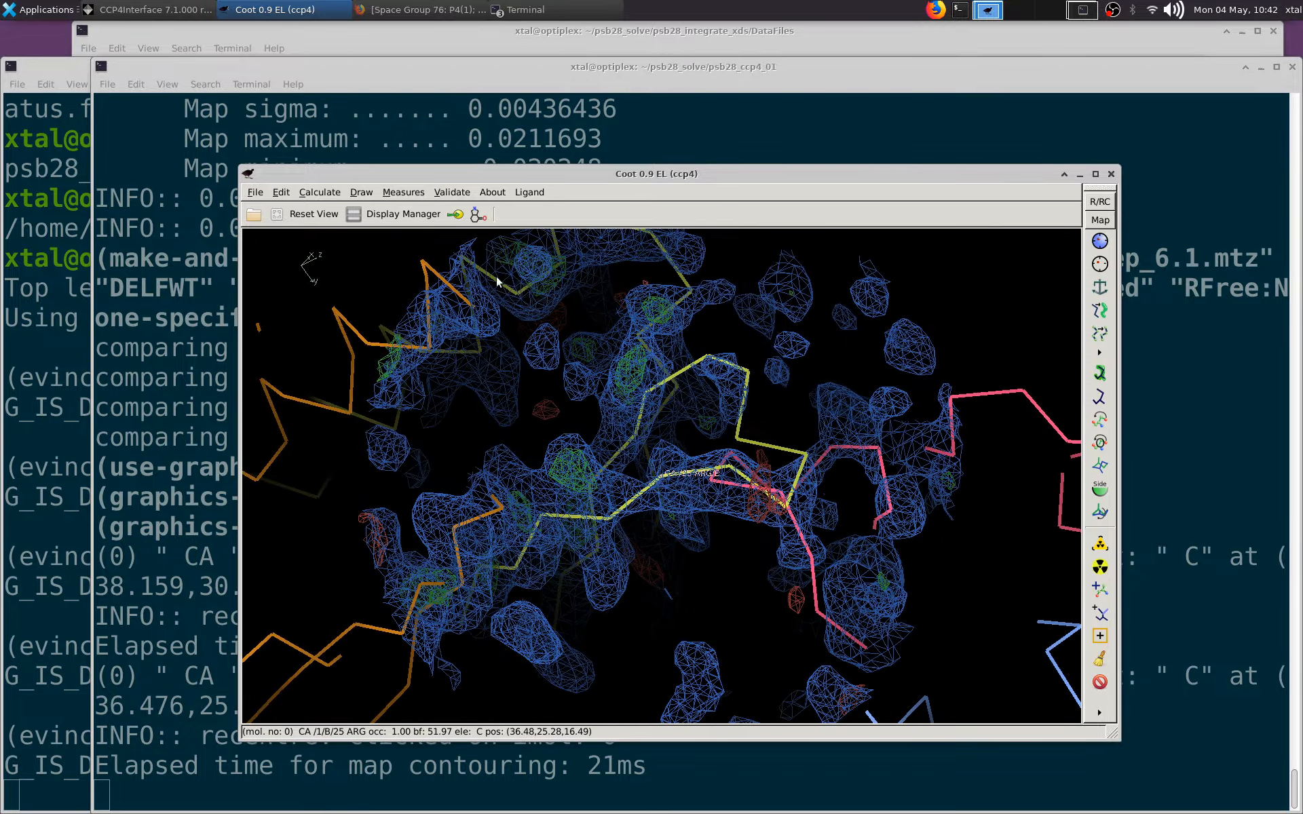
{"action": "middle_click", "coordinate": [350, 408]}
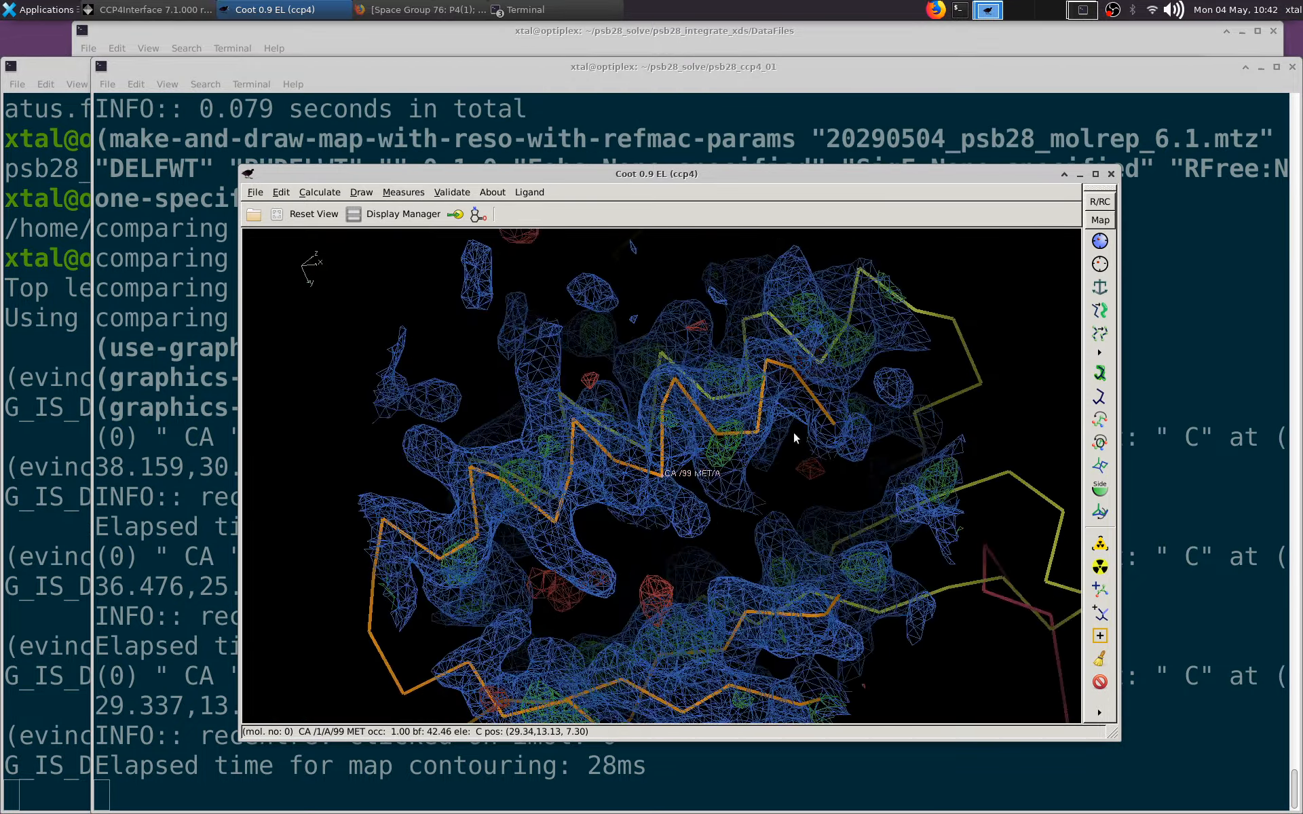
{"action": "left_click_drag", "start_coordinate": [622, 463], "coordinate": [595, 411]}
{"action": "middle_click", "coordinate": [594, 412]}
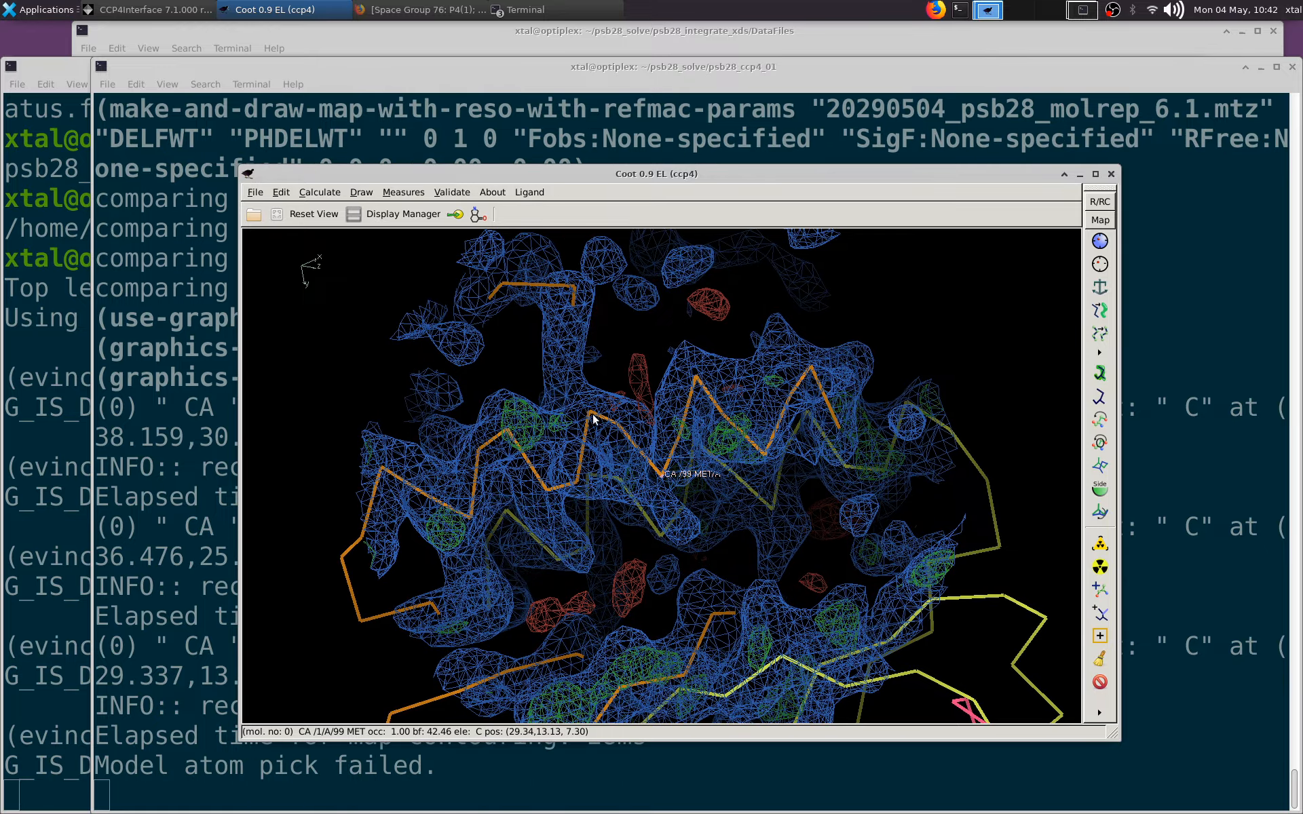
{"action": "middle_click", "coordinate": [593, 416]}
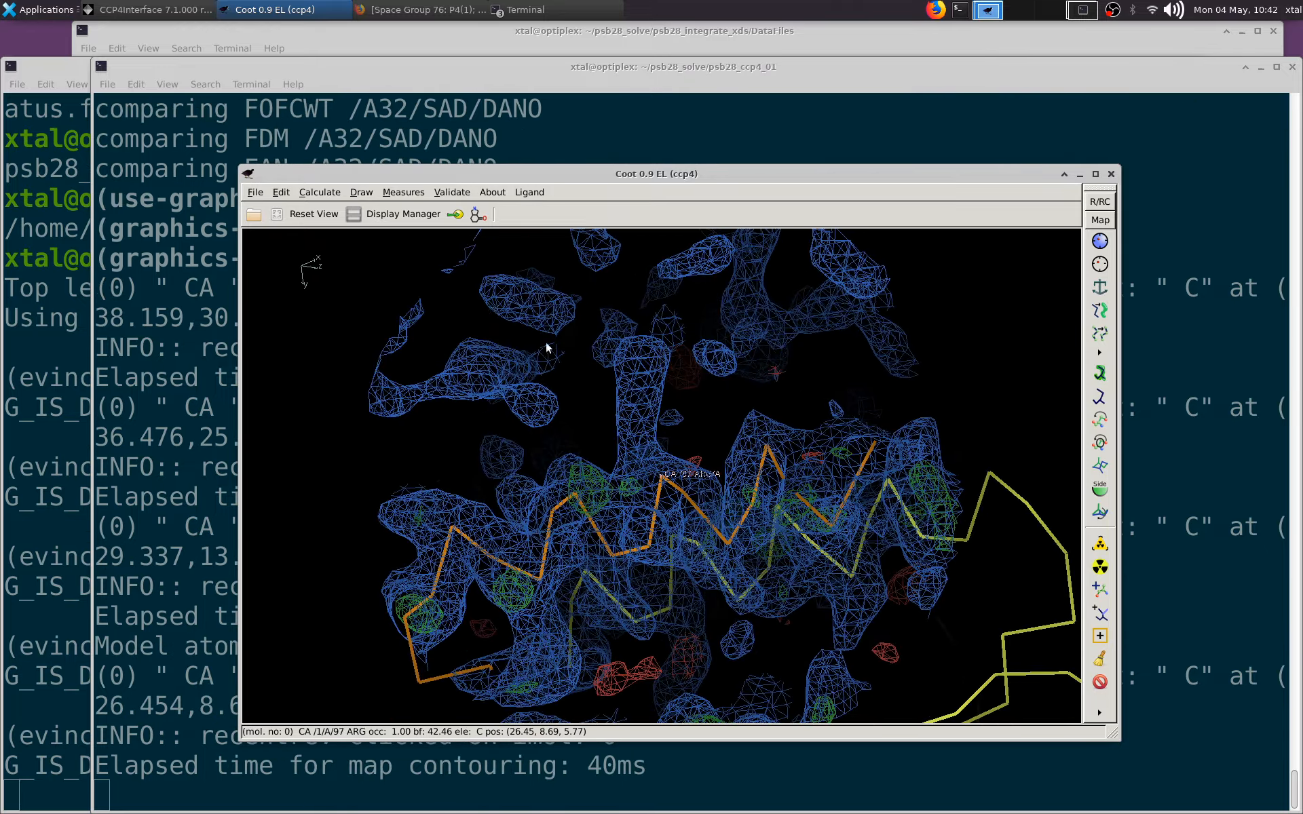
Step: Set the display of the molrep_6.1 model to Bonds (Colour by Atom)
{"action": "left_click", "coordinate": [389, 214]}
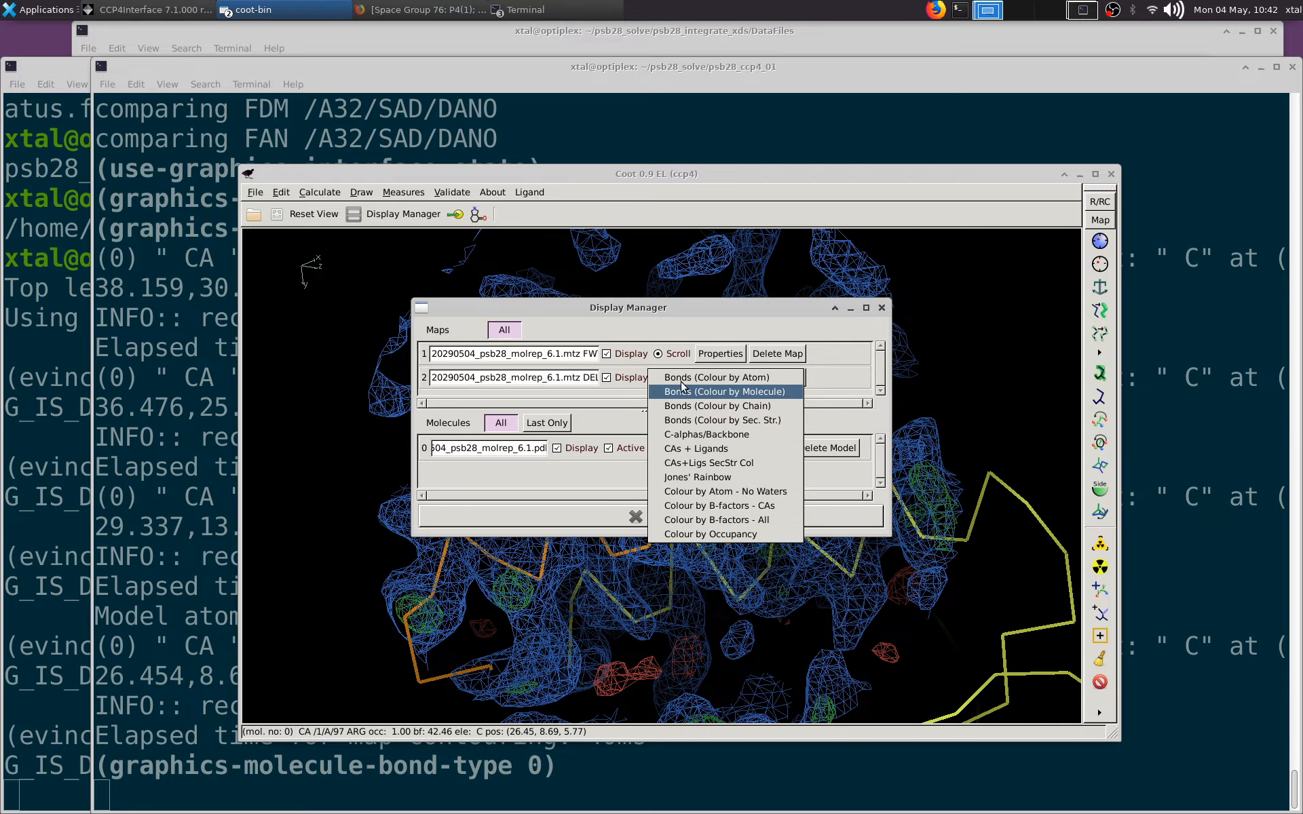
{"action": "left_click", "coordinate": [681, 378]}
{"action": "left_click", "coordinate": [635, 516]}
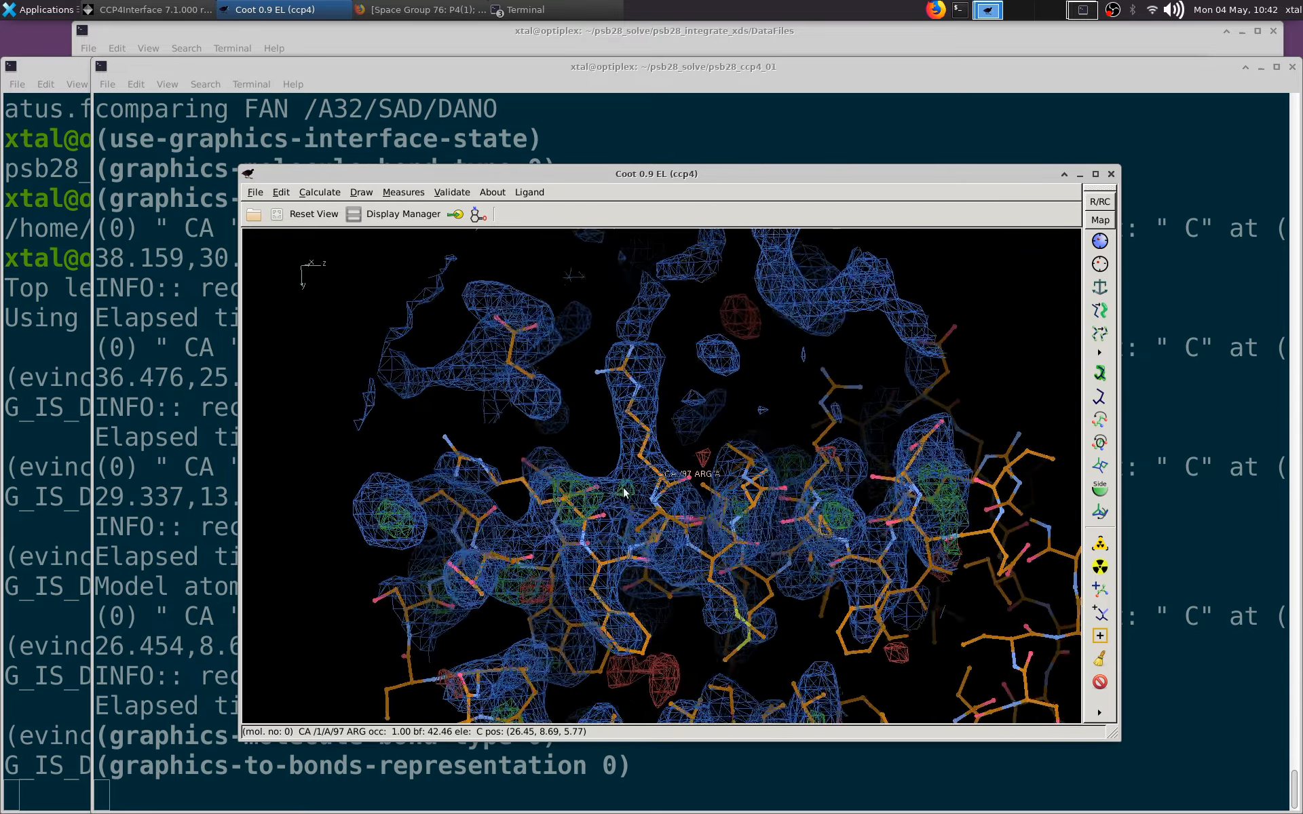
Step: Centre on Trp 92 of chain A and inspect how its side chain fits the density
{"action": "left_click_drag", "start_coordinate": [623, 492], "coordinate": [533, 619]}
{"action": "middle_click", "coordinate": [543, 629]}
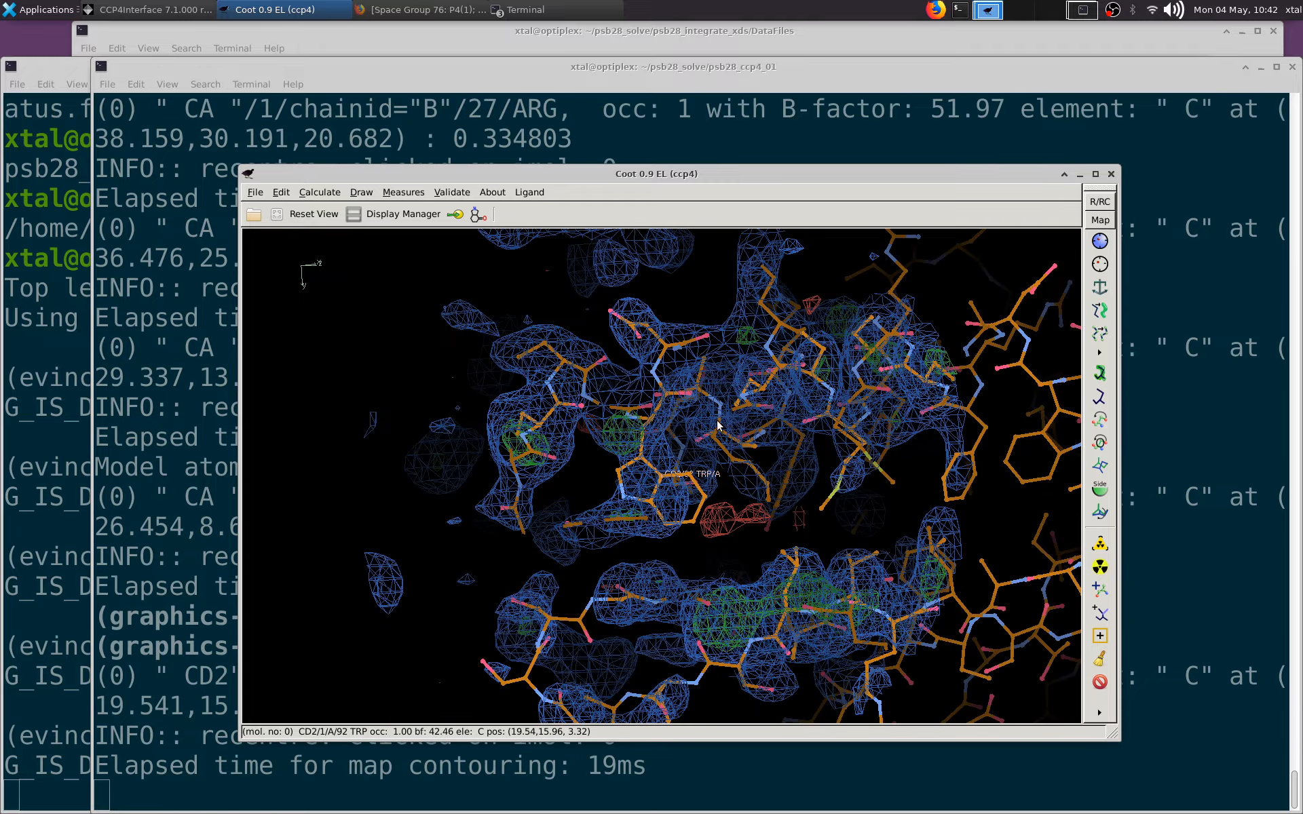
{"action": "mouse_move", "coordinate": [684, 483]}
{"action": "left_mouse_down"}
{"action": "mouse_move", "coordinate": [775, 468]}
{"action": "mouse_move", "coordinate": [692, 477]}
{"action": "left_mouse_up"}
{"action": "mouse_move", "coordinate": [571, 487]}
{"action": "left_mouse_down"}
{"action": "mouse_move", "coordinate": [836, 482]}
{"action": "mouse_move", "coordinate": [683, 471]}
{"action": "mouse_move", "coordinate": [515, 385]}
{"action": "left_mouse_up"}
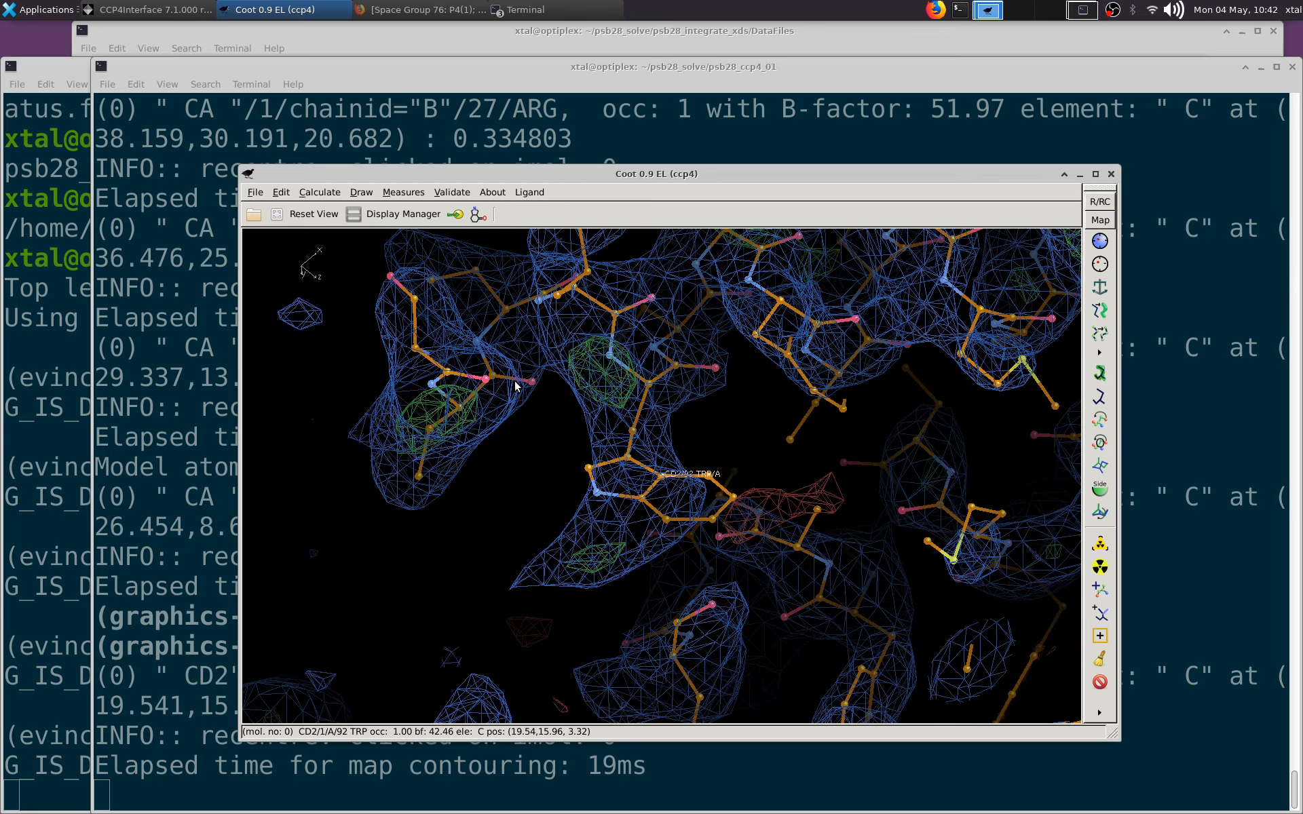
Step: Run the rotamer analysis on 20290504_psb28_molrep_6.1.pdb, then go to Met 35 of chain A from the graph
{"action": "left_click", "coordinate": [451, 192]}
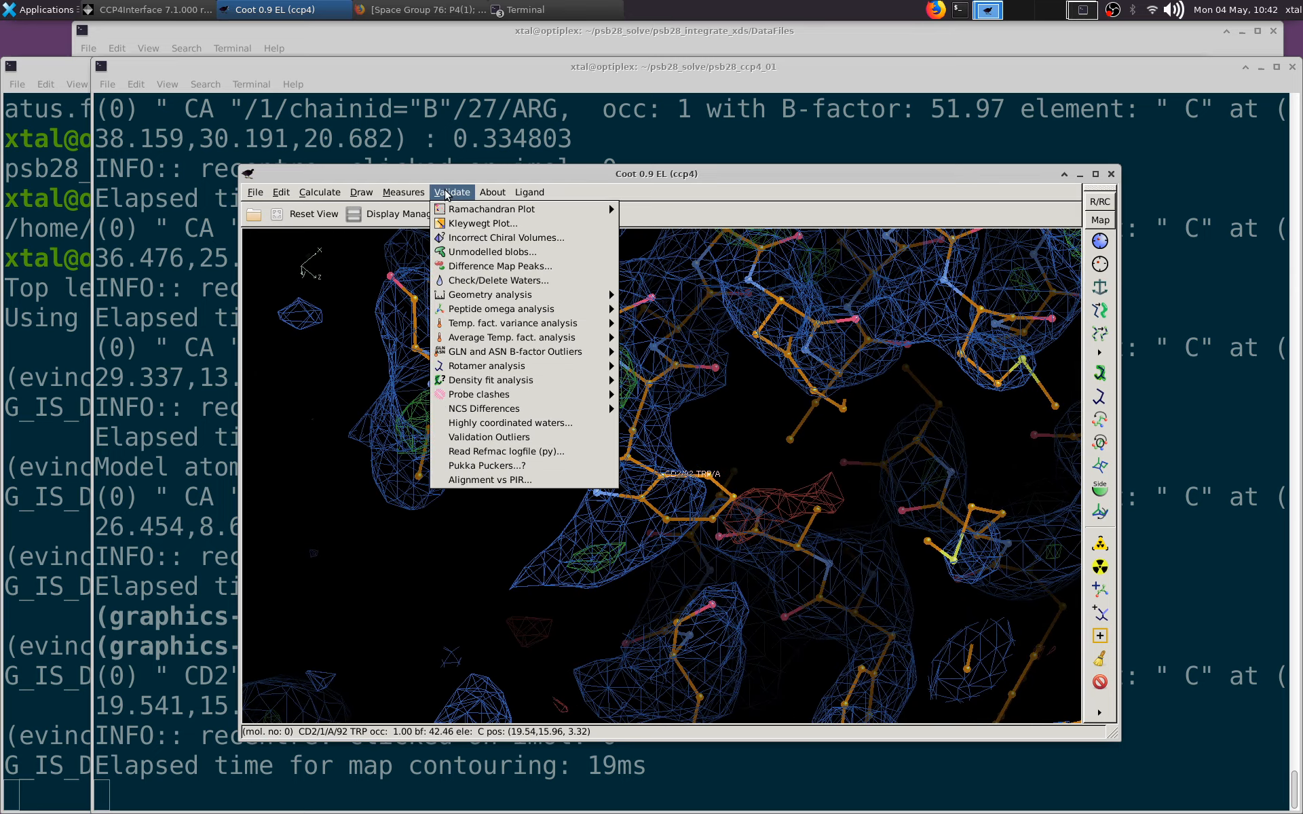
{"action": "left_click", "coordinate": [690, 366]}
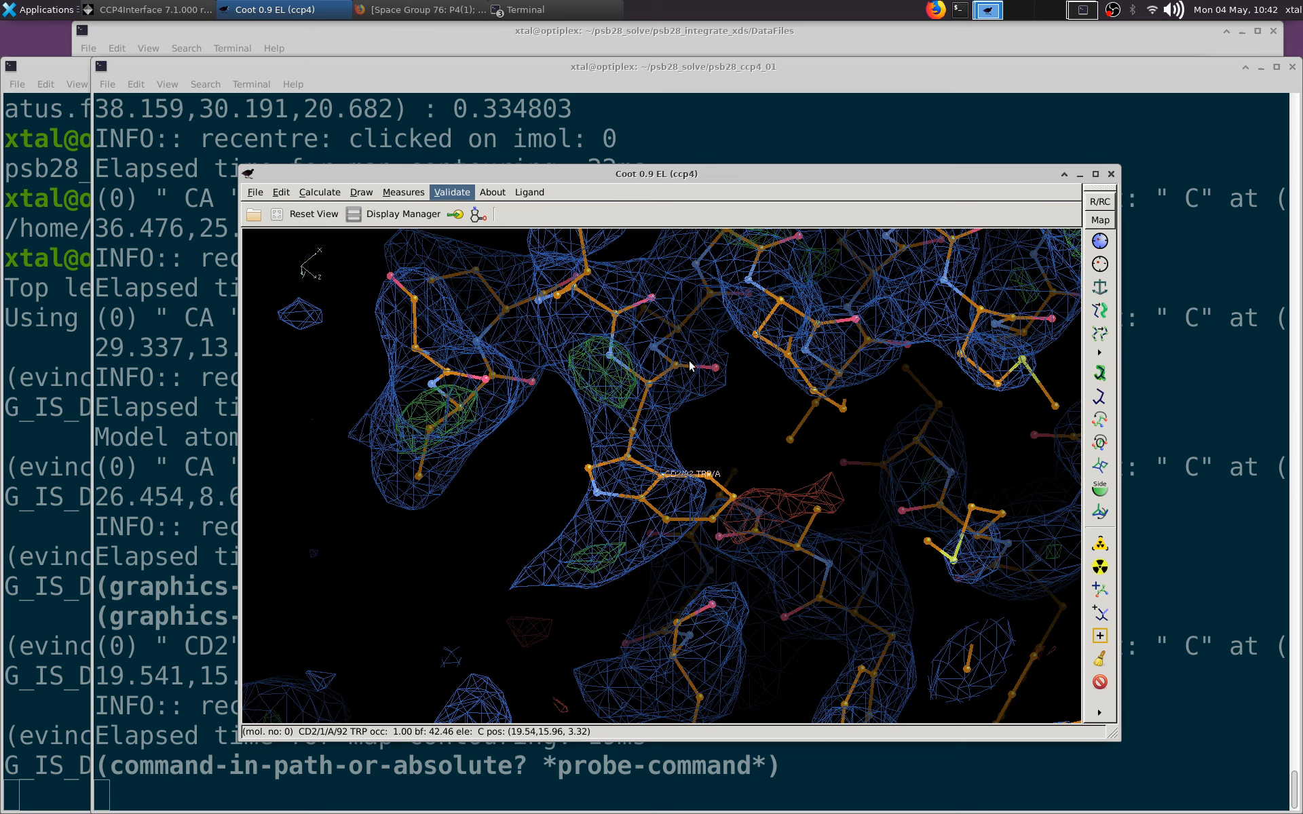
{"action": "left_click_drag", "start_coordinate": [844, 538], "coordinate": [1244, 701]}
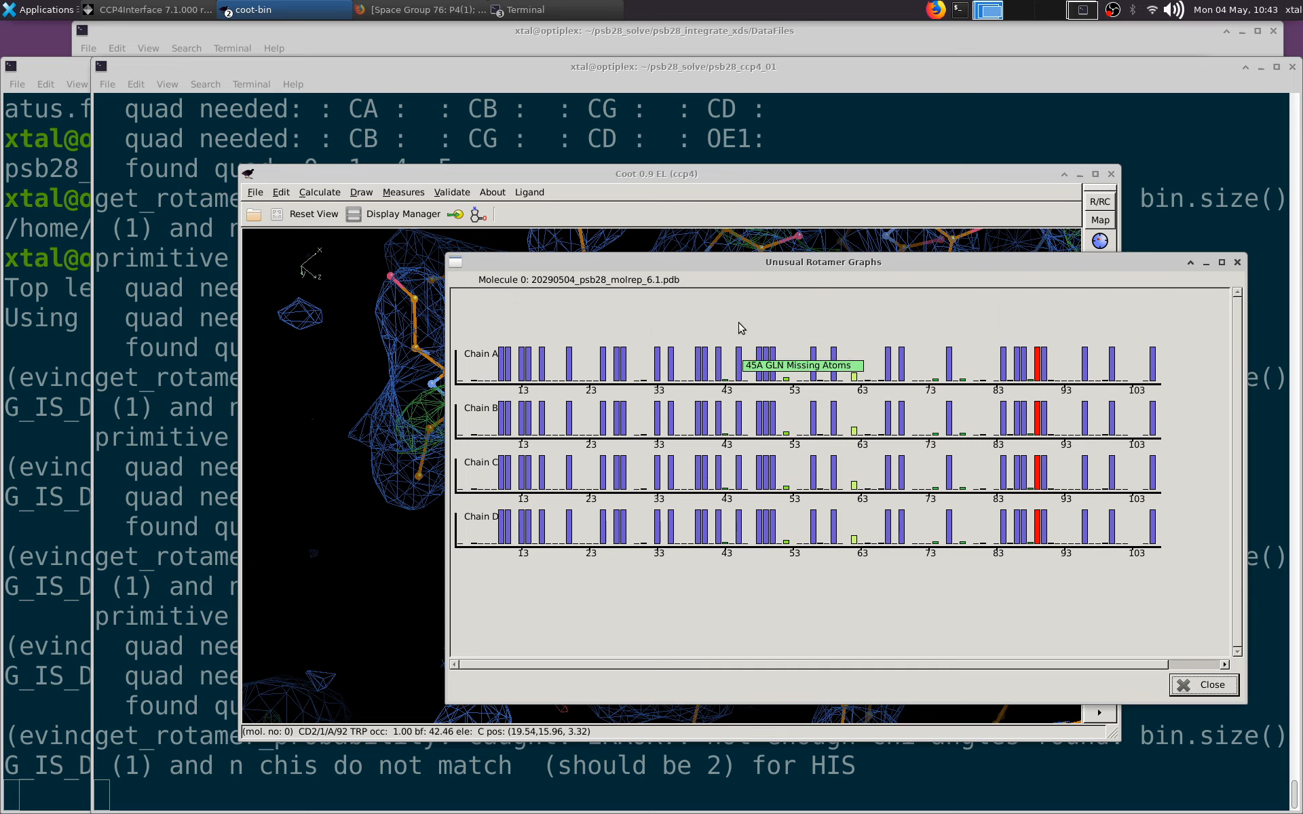
{"action": "left_click", "coordinate": [671, 361]}
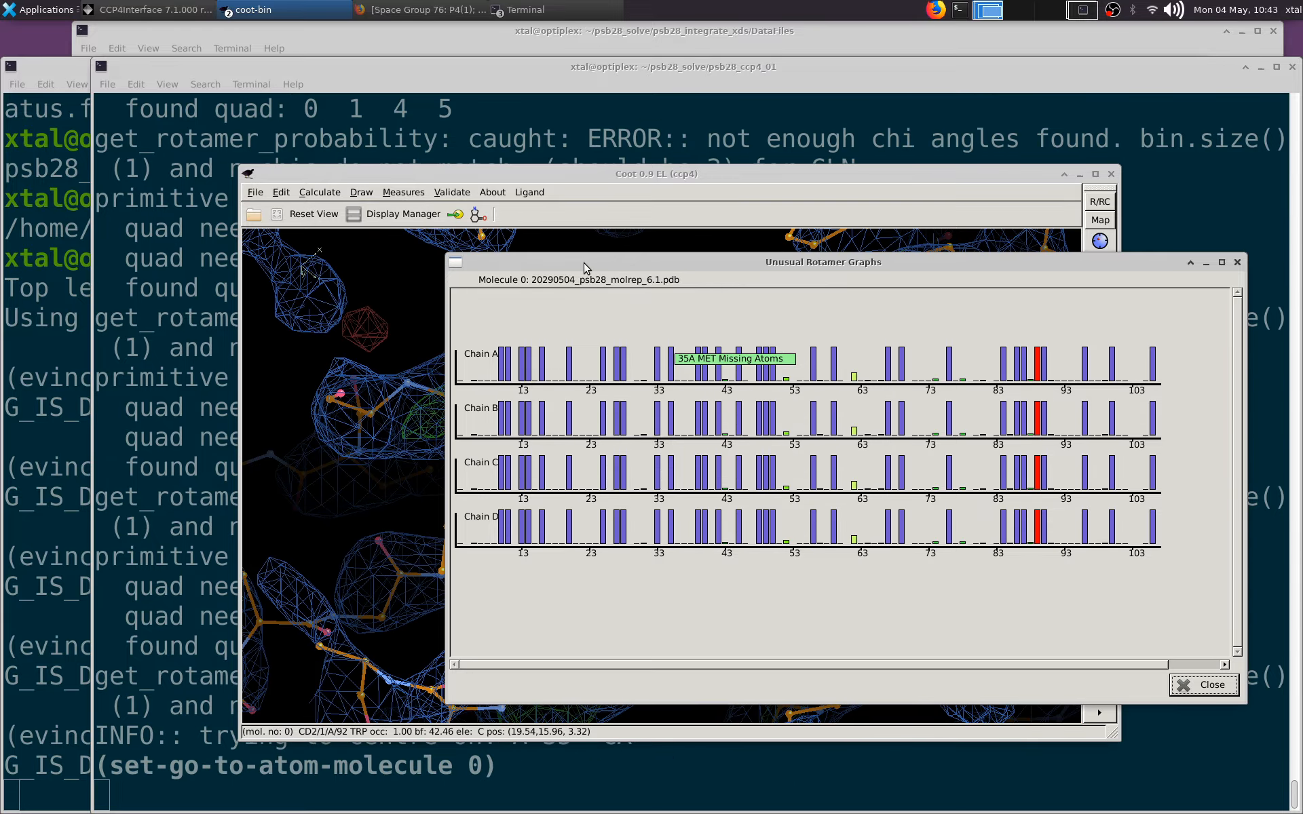
{"action": "left_click_drag", "start_coordinate": [584, 263], "coordinate": [1005, 246]}
Step: Inspect the side chains and density around Leu 23 and Arg 25 of chain A
{"action": "left_click_drag", "start_coordinate": [638, 326], "coordinate": [624, 552]}
{"action": "left_click_drag", "start_coordinate": [535, 557], "coordinate": [481, 497]}
{"action": "scroll", "coordinate": [653, 408], "scroll_direction": "up", "scroll_amount": 4}
{"action": "middle_click", "coordinate": [482, 495]}
{"action": "left_click_drag", "start_coordinate": [520, 368], "coordinate": [501, 489]}
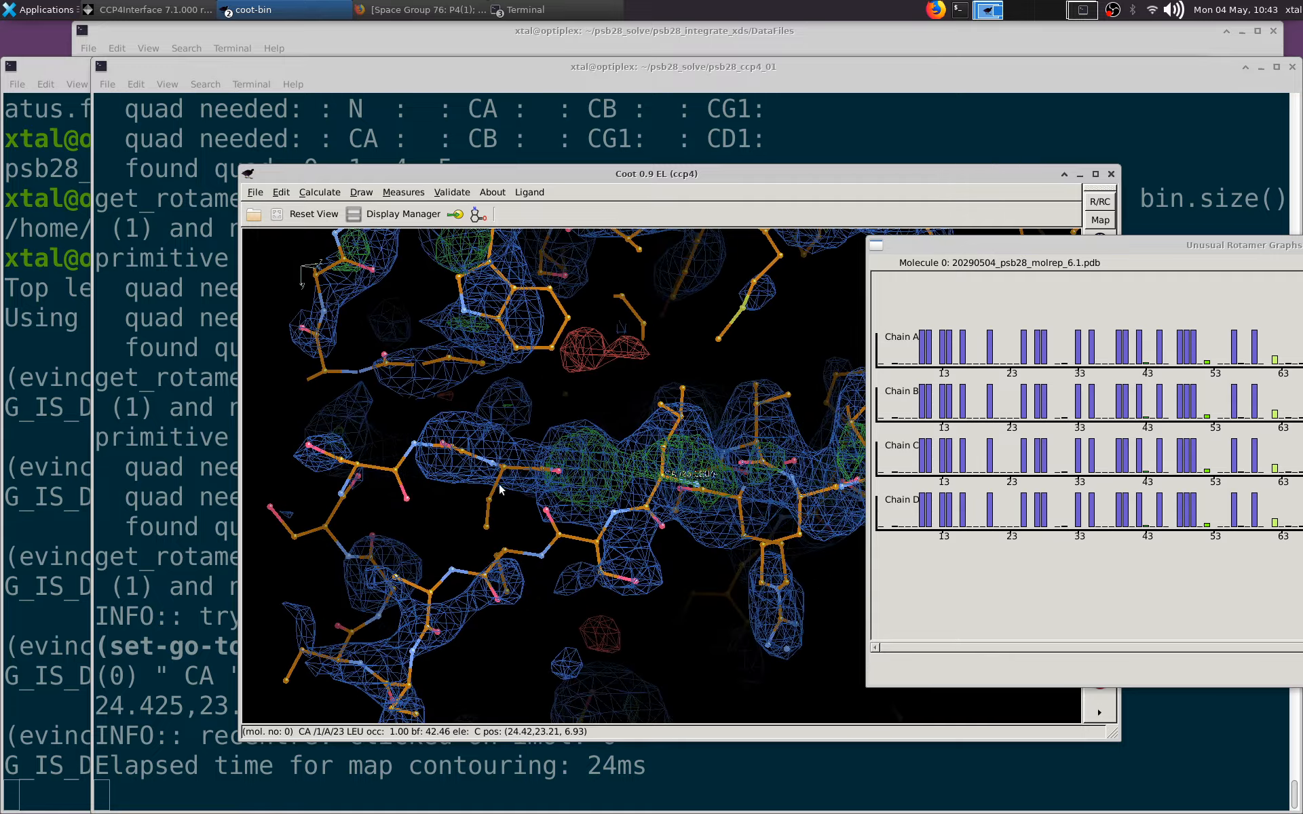
{"action": "middle_click", "coordinate": [483, 578]}
{"action": "left_click_drag", "start_coordinate": [618, 616], "coordinate": [638, 518]}
{"action": "scroll", "coordinate": [529, 449], "scroll_direction": "down", "scroll_amount": 3}
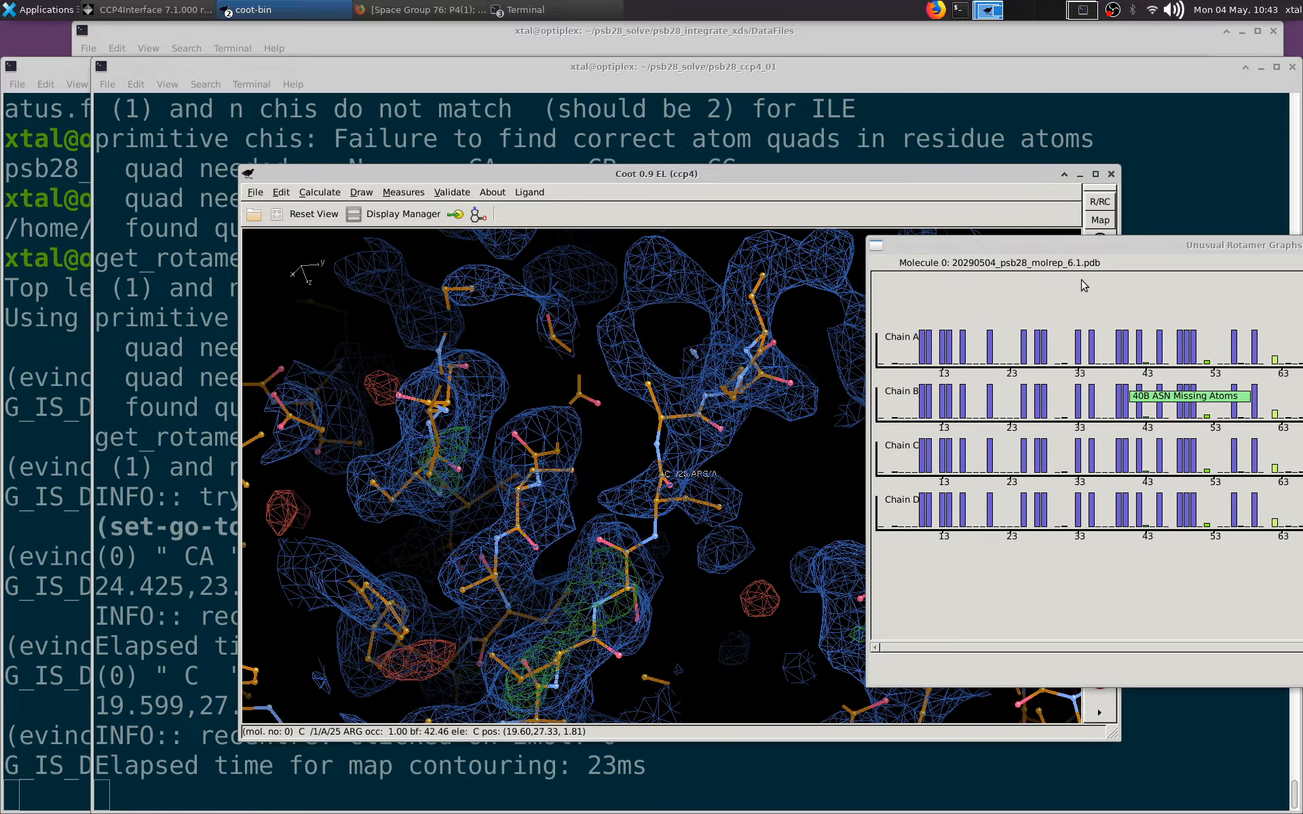
Step: View the whole molecular replacement model from a distance and close Coot
{"action": "left_click_drag", "start_coordinate": [807, 274], "coordinate": [759, 445]}
{"action": "right_click_drag", "start_coordinate": [759, 444], "coordinate": [660, 333]}
{"action": "left_click_drag", "start_coordinate": [660, 334], "coordinate": [827, 578]}
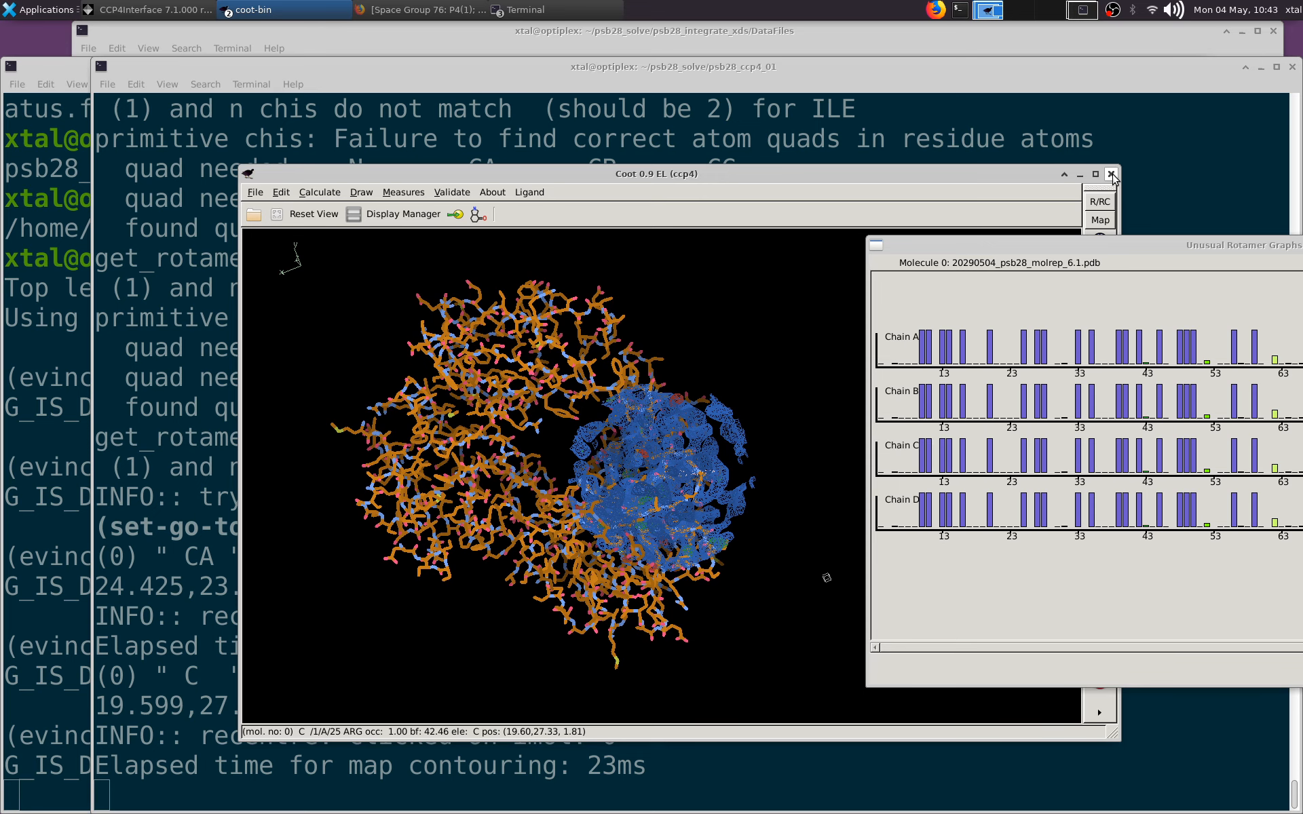
{"action": "left_click", "coordinate": [1110, 174]}
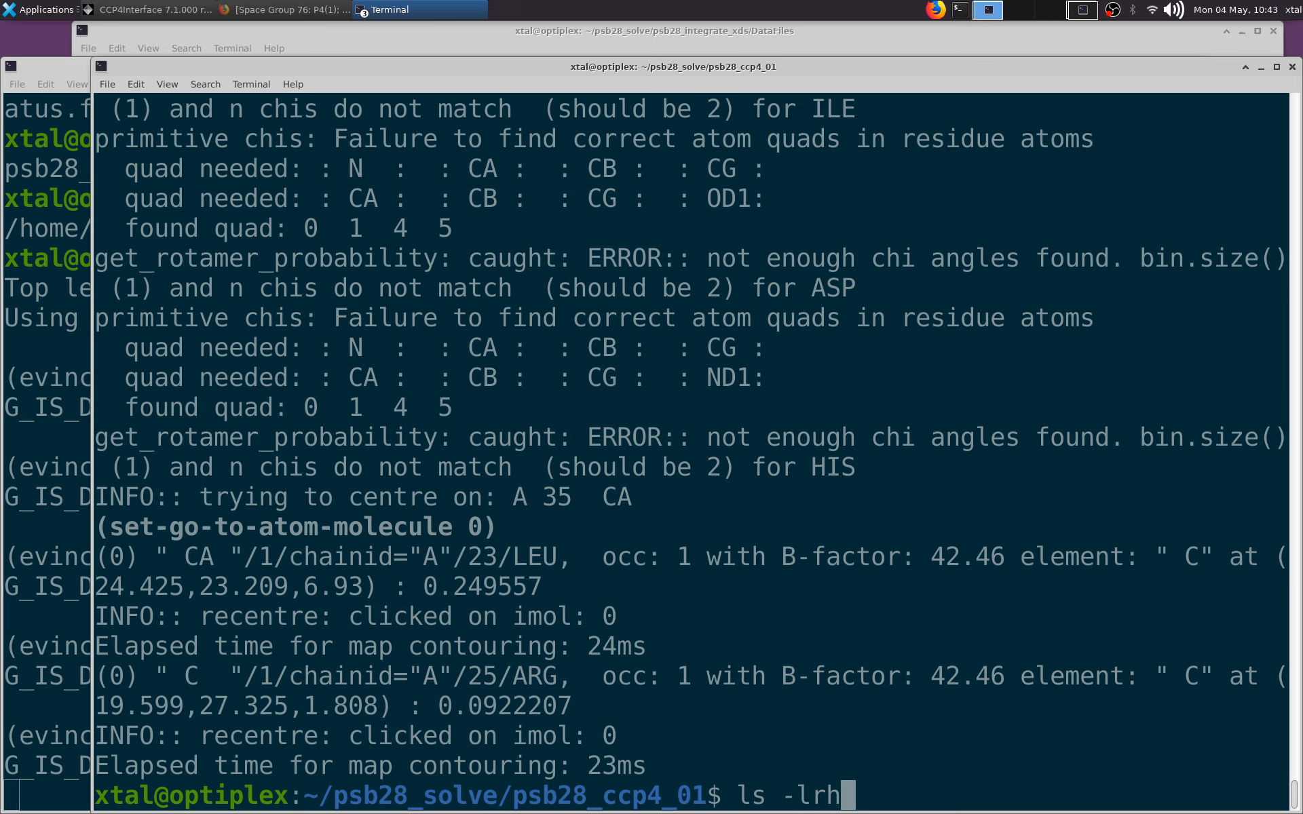
Step: List the files in psb28_ccp4_01 and open 20290504_psb28_molrep_6.1.pdb in PyMOL
{"action": "key", "text": "Return"}
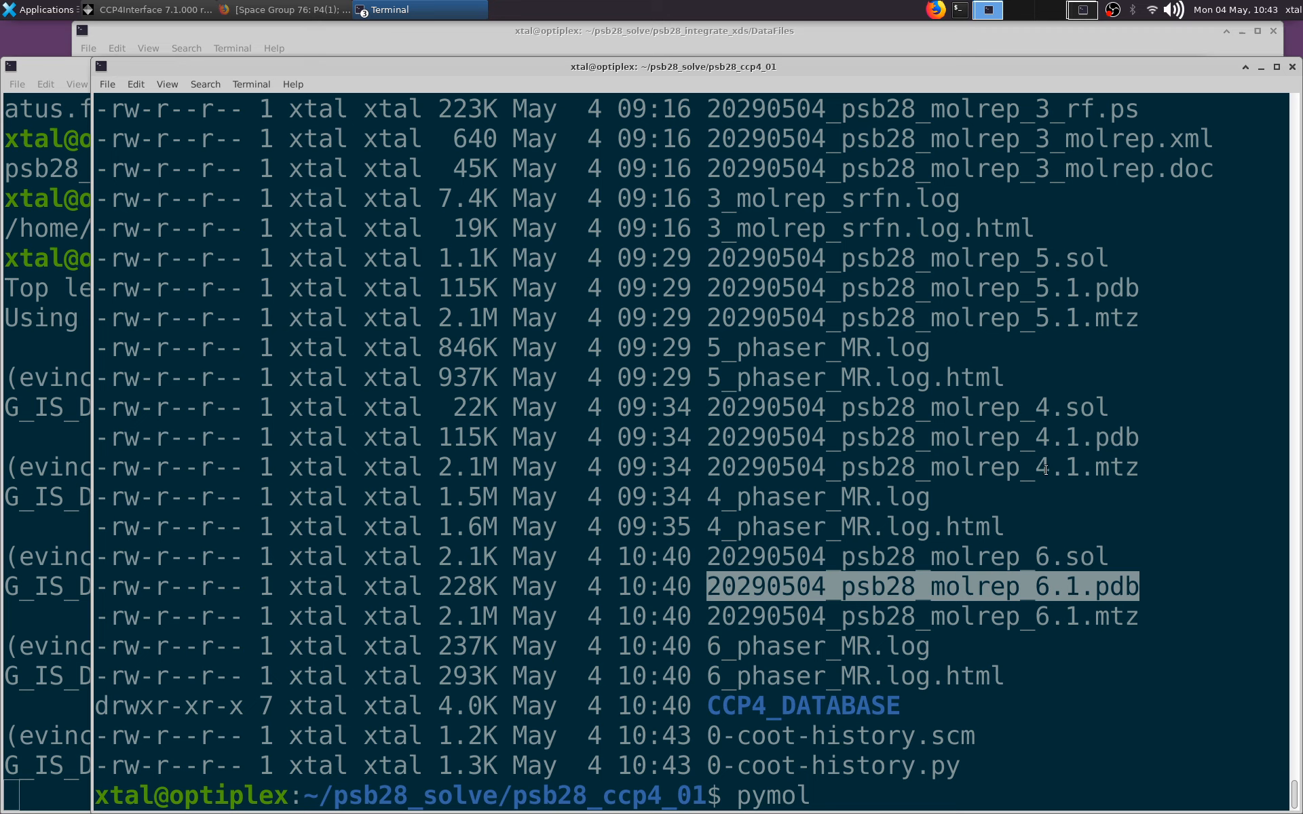
{"action": "key", "text": "Return"}
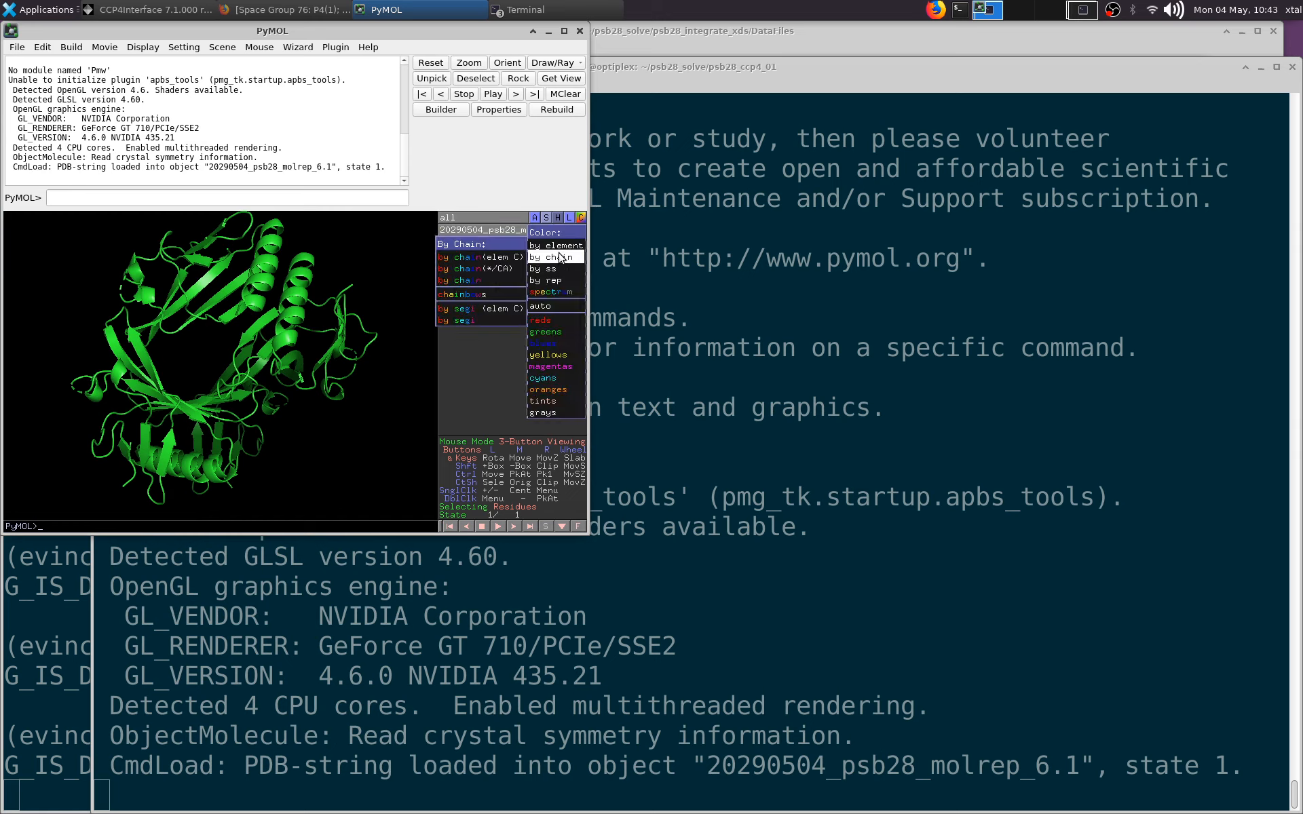
Step: Colour the molrep_6.1 object by chain and replace its cartoon with a ribbon representation
{"action": "left_click", "coordinate": [495, 283]}
{"action": "left_click", "coordinate": [554, 229]}
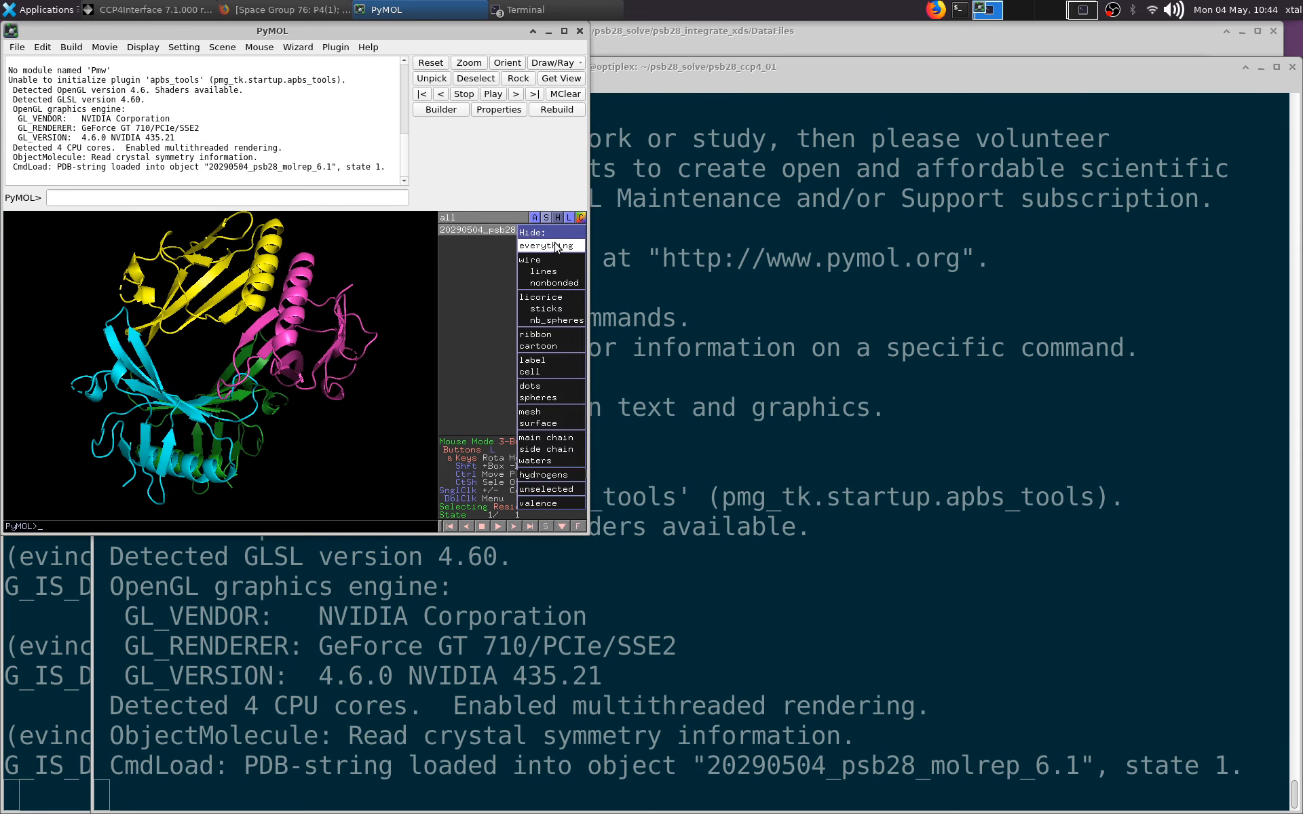
{"action": "left_click", "coordinate": [554, 245]}
{"action": "left_click", "coordinate": [545, 221]}
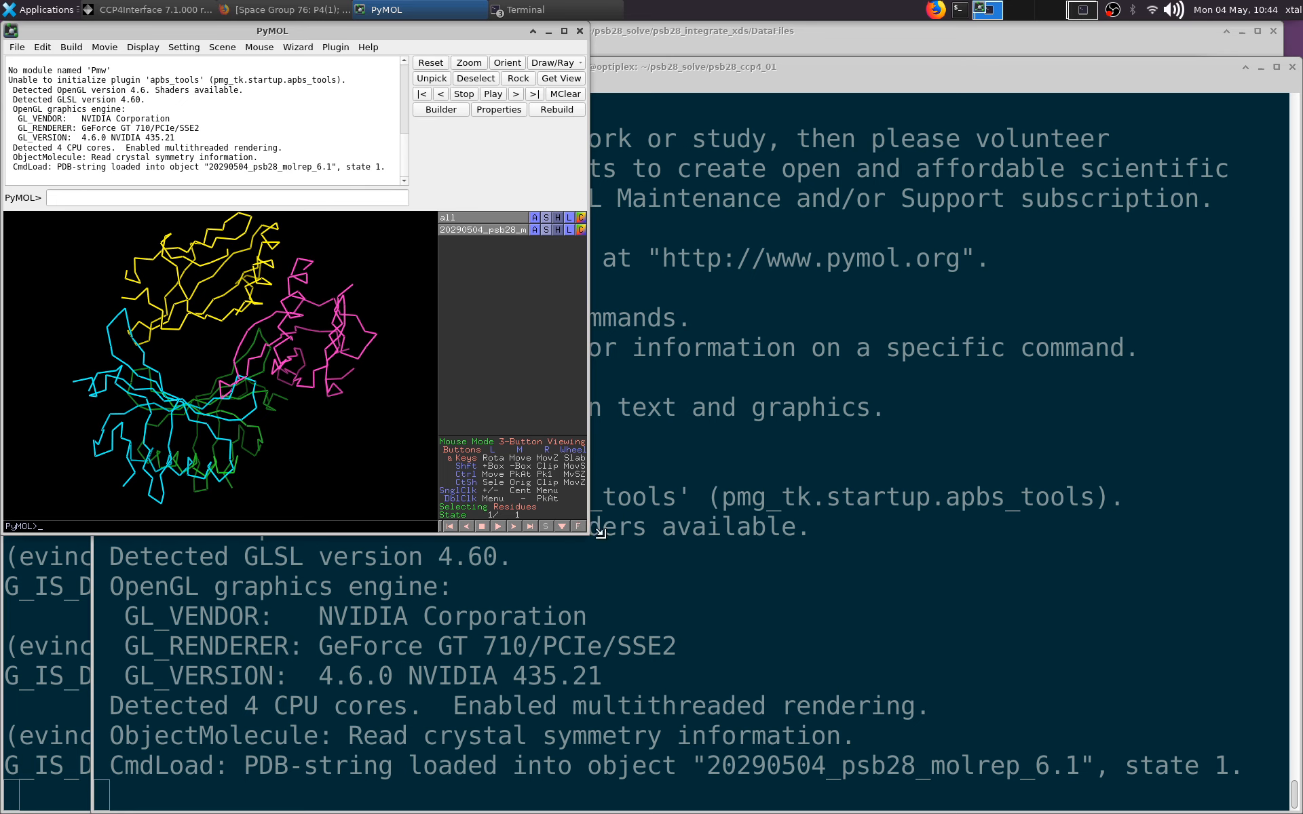
Step: Enlarge the PyMOL window and generate symmetry mates within 50 Å of the molrep_6.1 object
{"action": "left_click_drag", "start_coordinate": [583, 524], "coordinate": [1078, 763]}
{"action": "left_click_drag", "start_coordinate": [587, 34], "coordinate": [714, 34]}
{"action": "left_click", "coordinate": [1151, 232]}
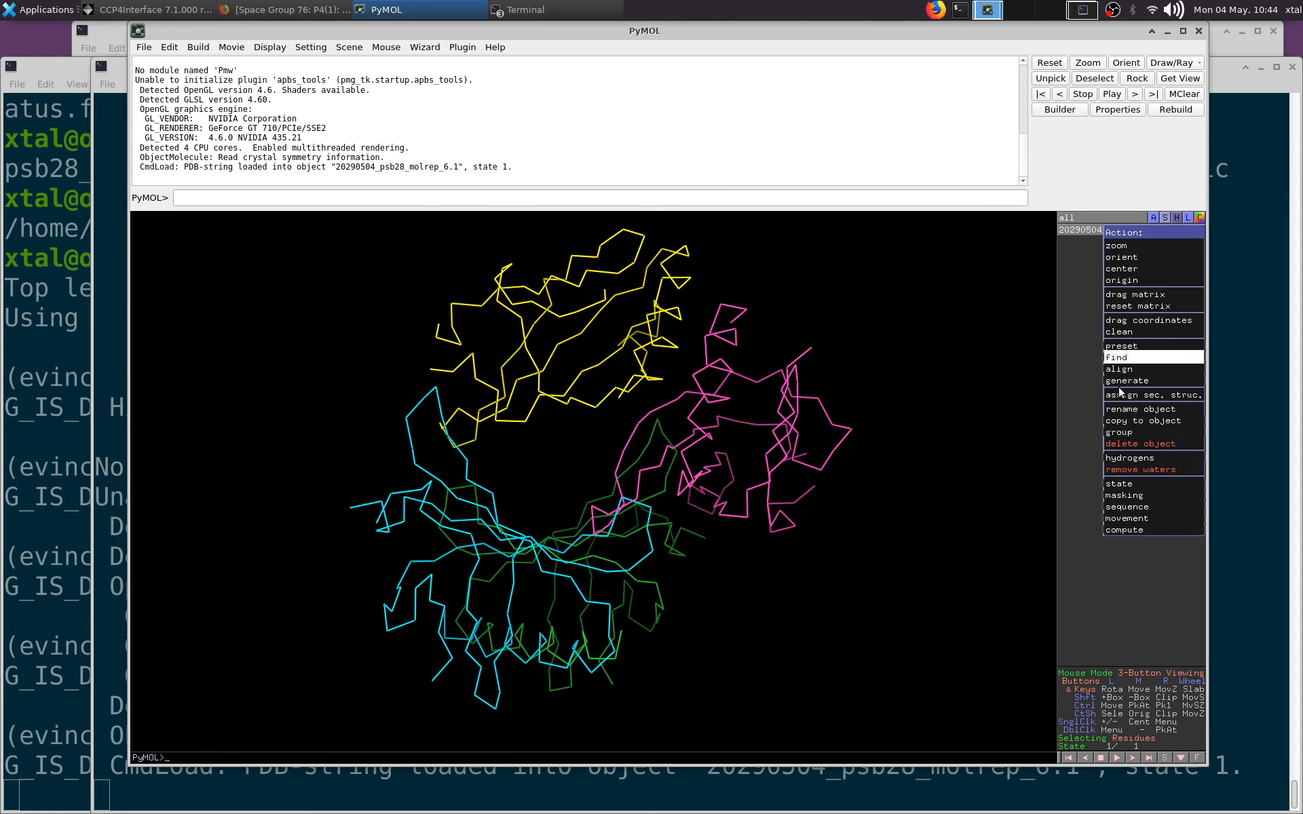
{"action": "mouse_move", "coordinate": [1112, 388]}
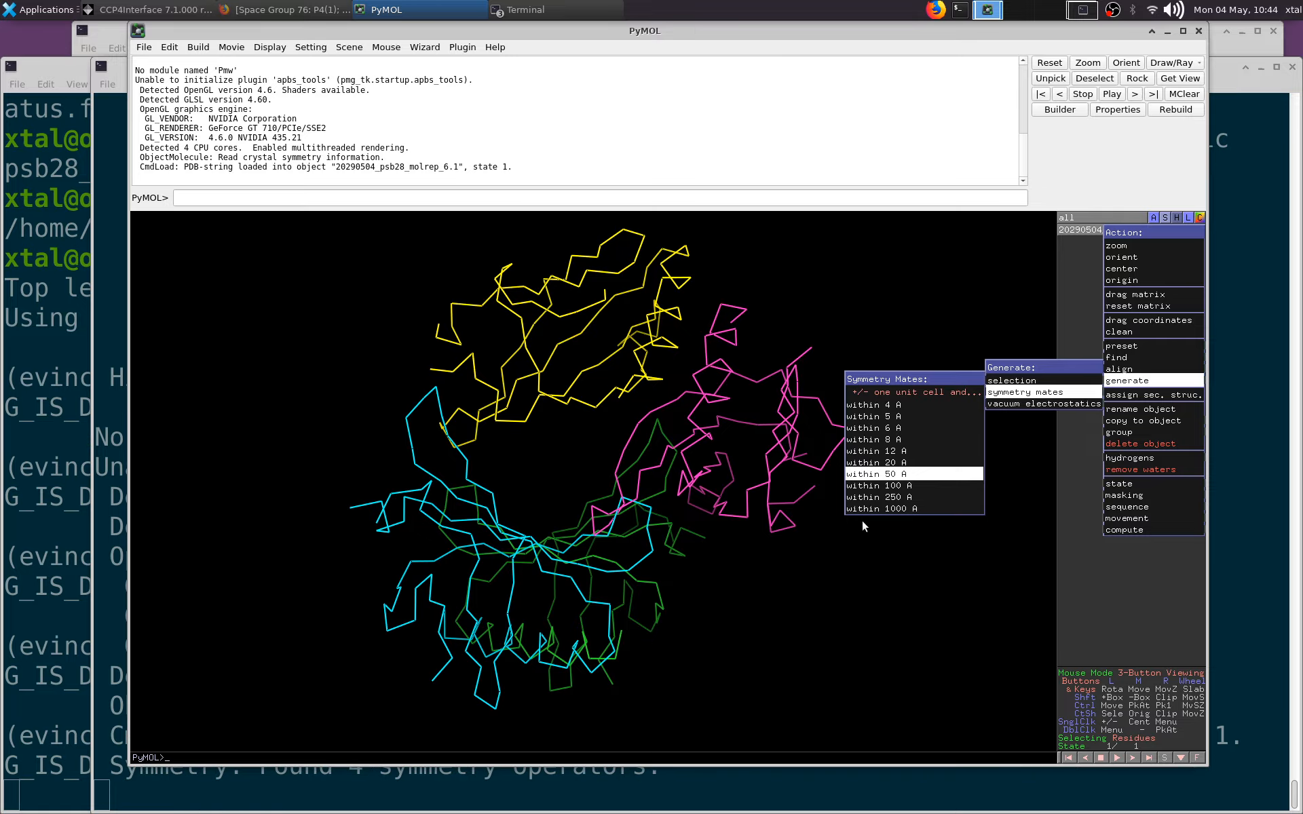
Step: Examine the crystal packing of the symmetry mates from several directions and close PyMOL
{"action": "right_click_drag", "start_coordinate": [792, 534], "coordinate": [745, 384]}
{"action": "left_click_drag", "start_coordinate": [745, 384], "coordinate": [590, 503]}
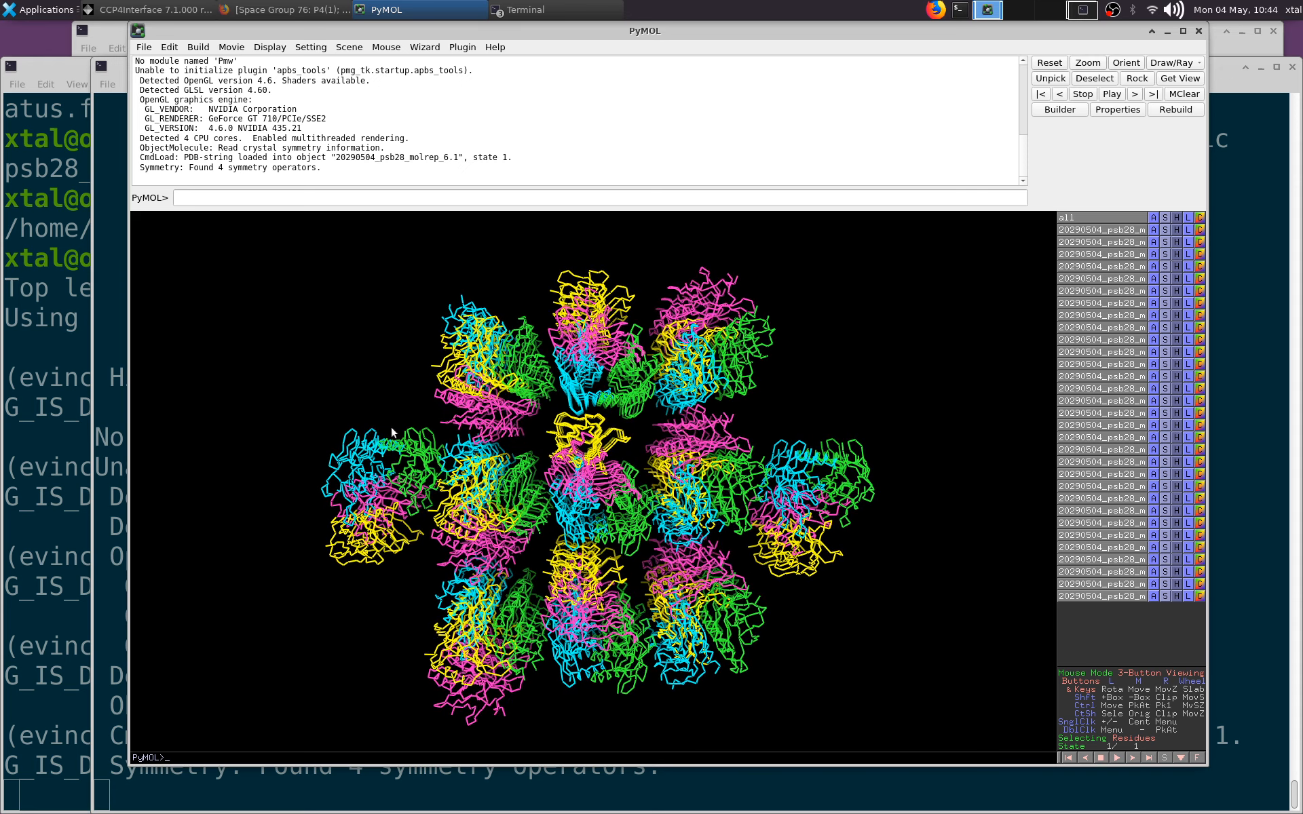
{"action": "left_click_drag", "start_coordinate": [343, 474], "coordinate": [634, 430]}
{"action": "left_click_drag", "start_coordinate": [626, 416], "coordinate": [691, 453]}
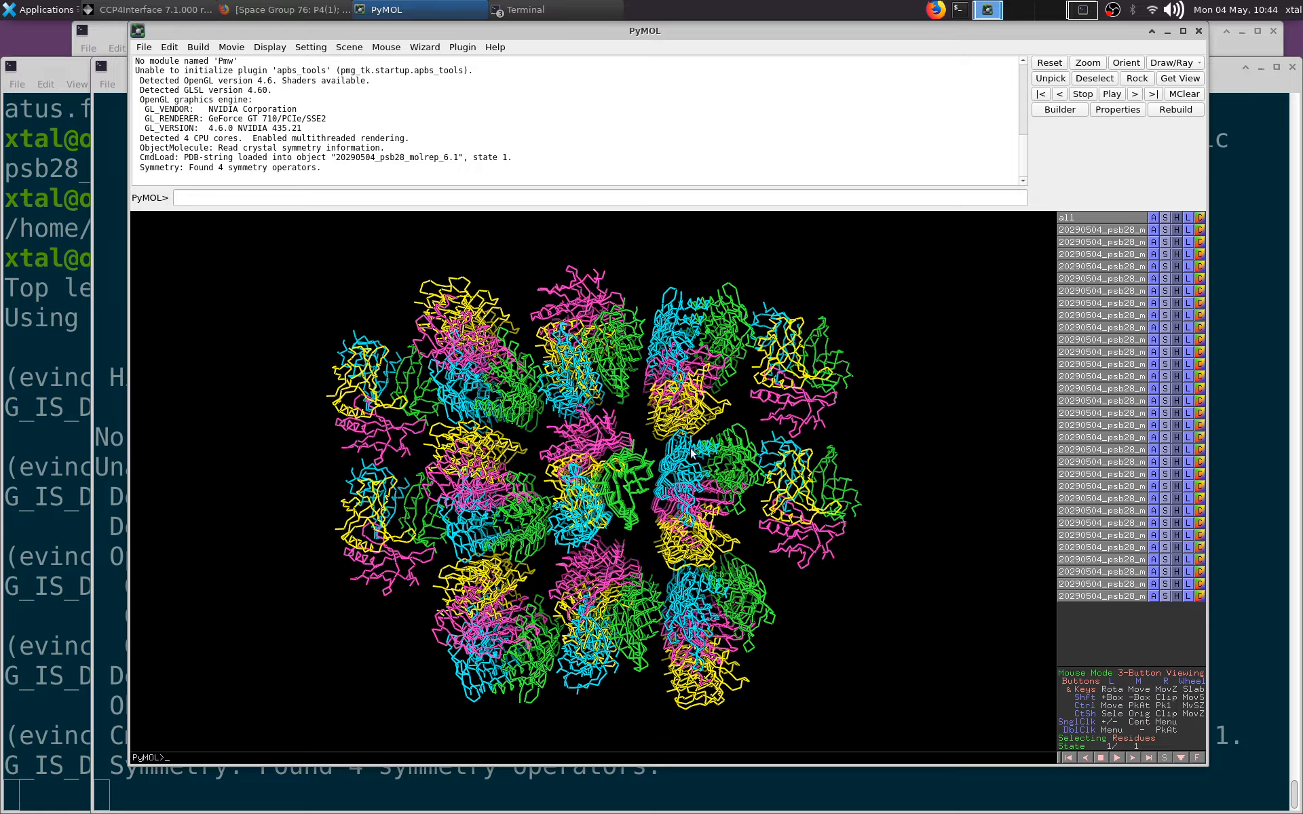
{"action": "left_click", "coordinate": [1198, 32]}
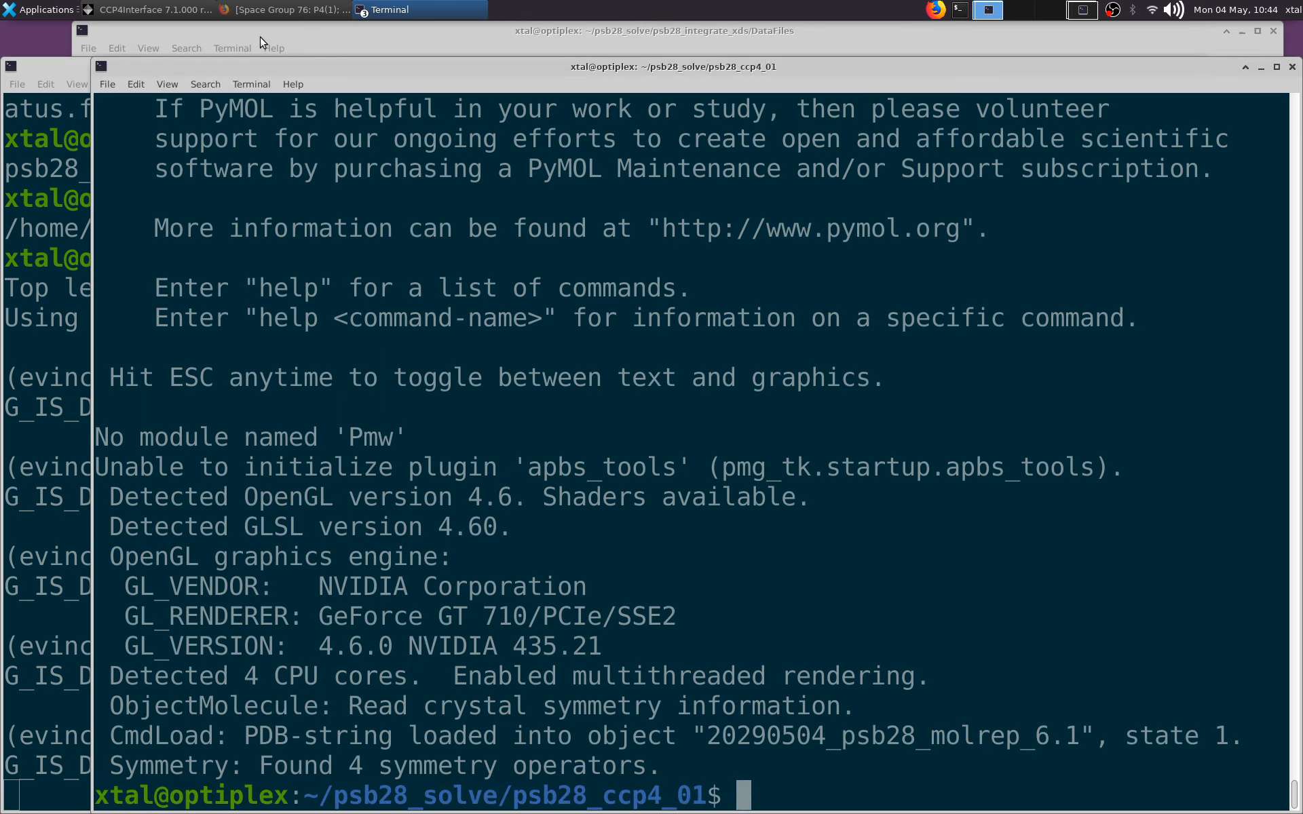
Step: Switch to CCP4Interface and open the Run Refmac5 task from the Refinement module
{"action": "left_click", "coordinate": [153, 10]}
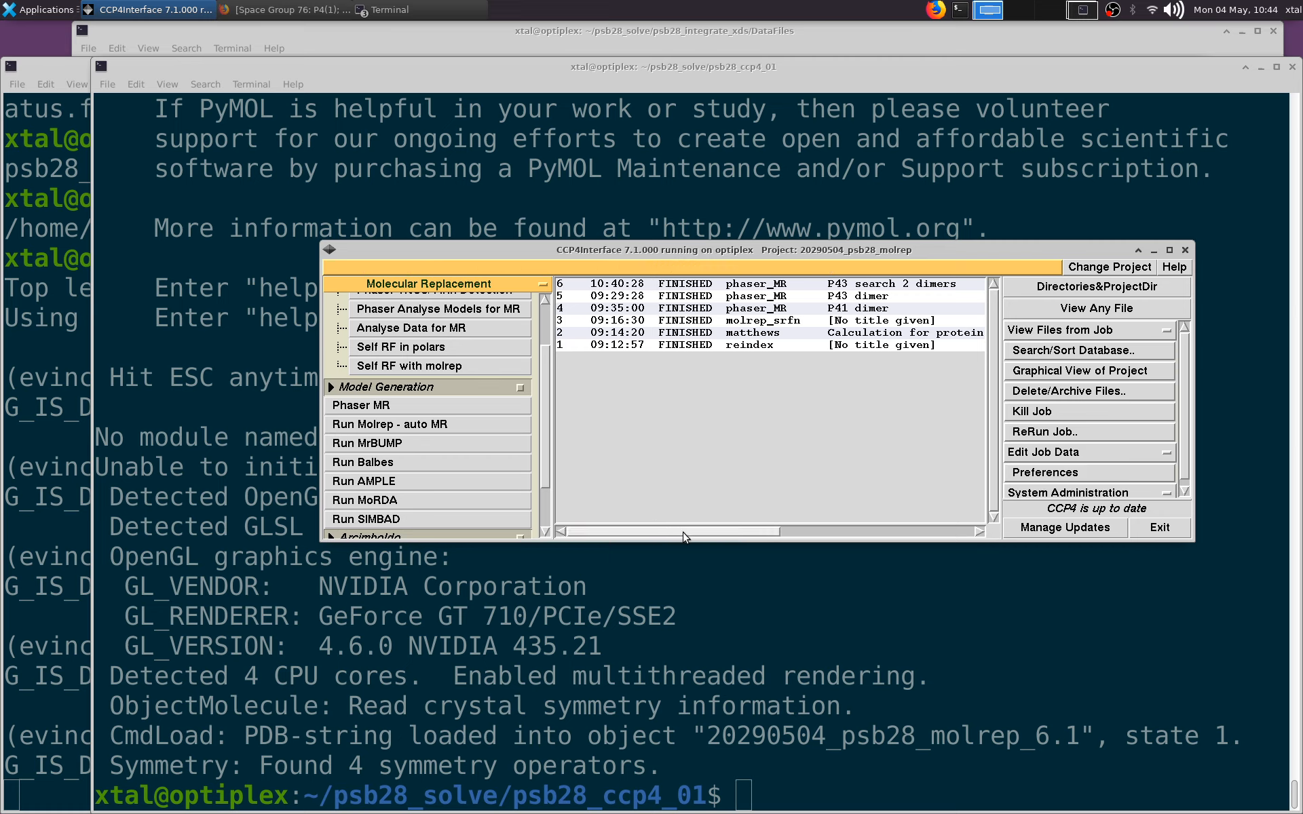
{"action": "left_click", "coordinate": [449, 285]}
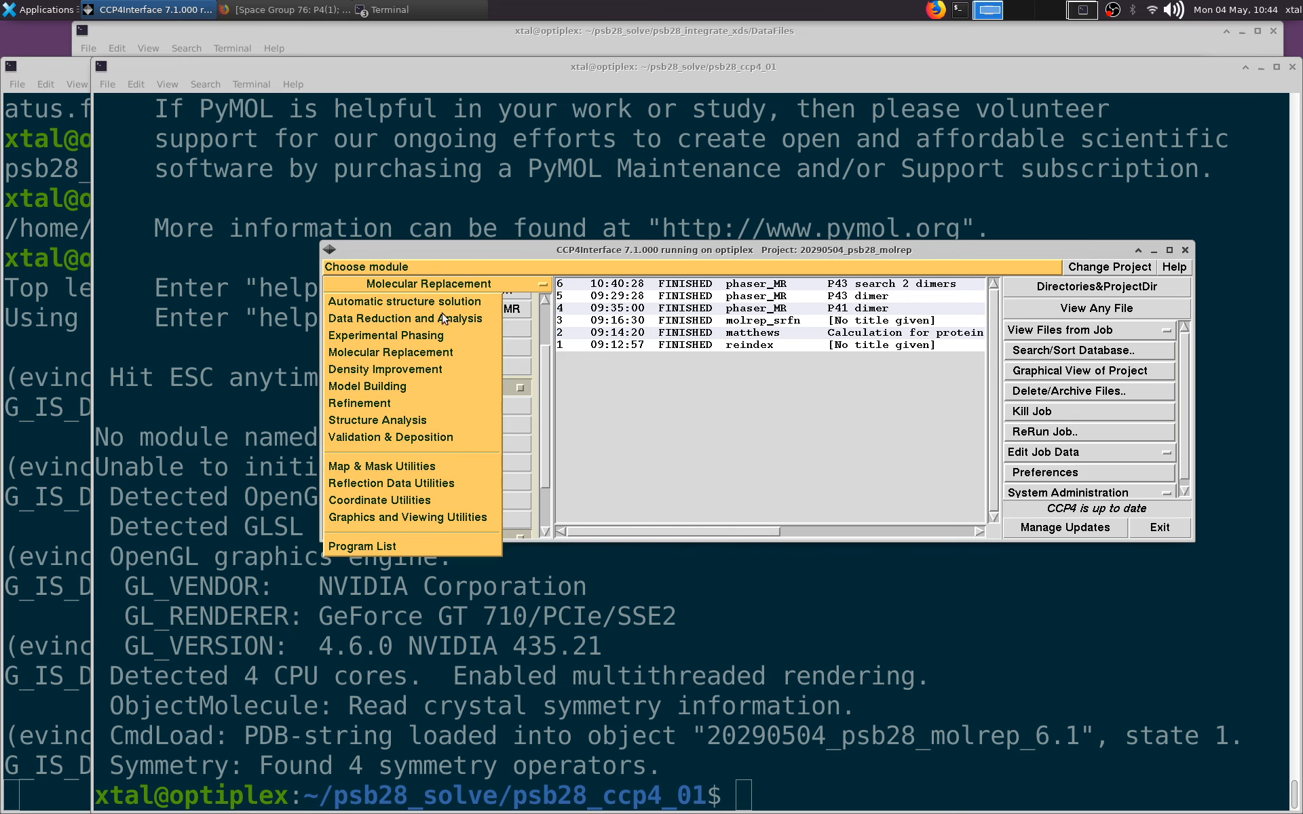
{"action": "left_click", "coordinate": [414, 404]}
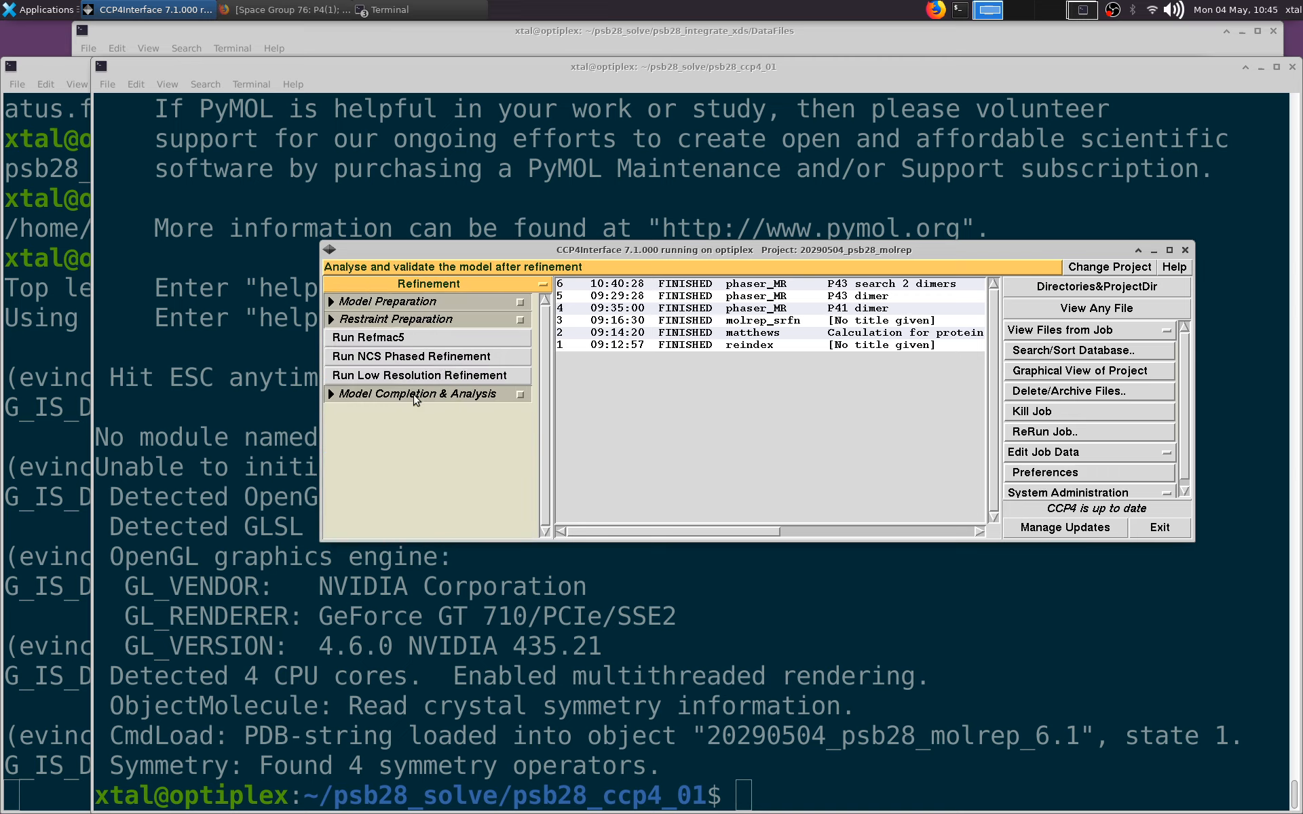
{"action": "left_click", "coordinate": [445, 341]}
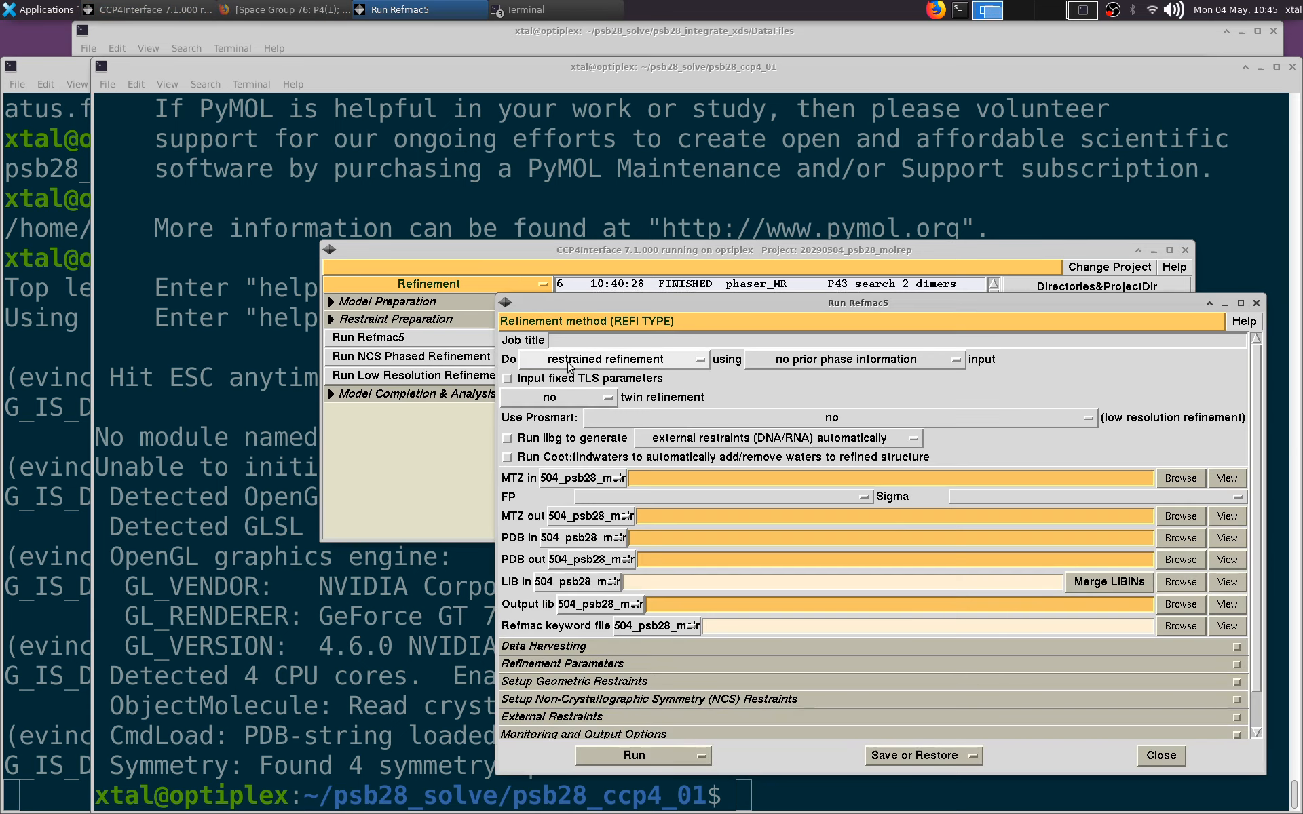
Step: Choose psb28_A32_free_P43.mtz as the input MTZ file for the Refmac5 job
{"action": "left_click", "coordinate": [1178, 479]}
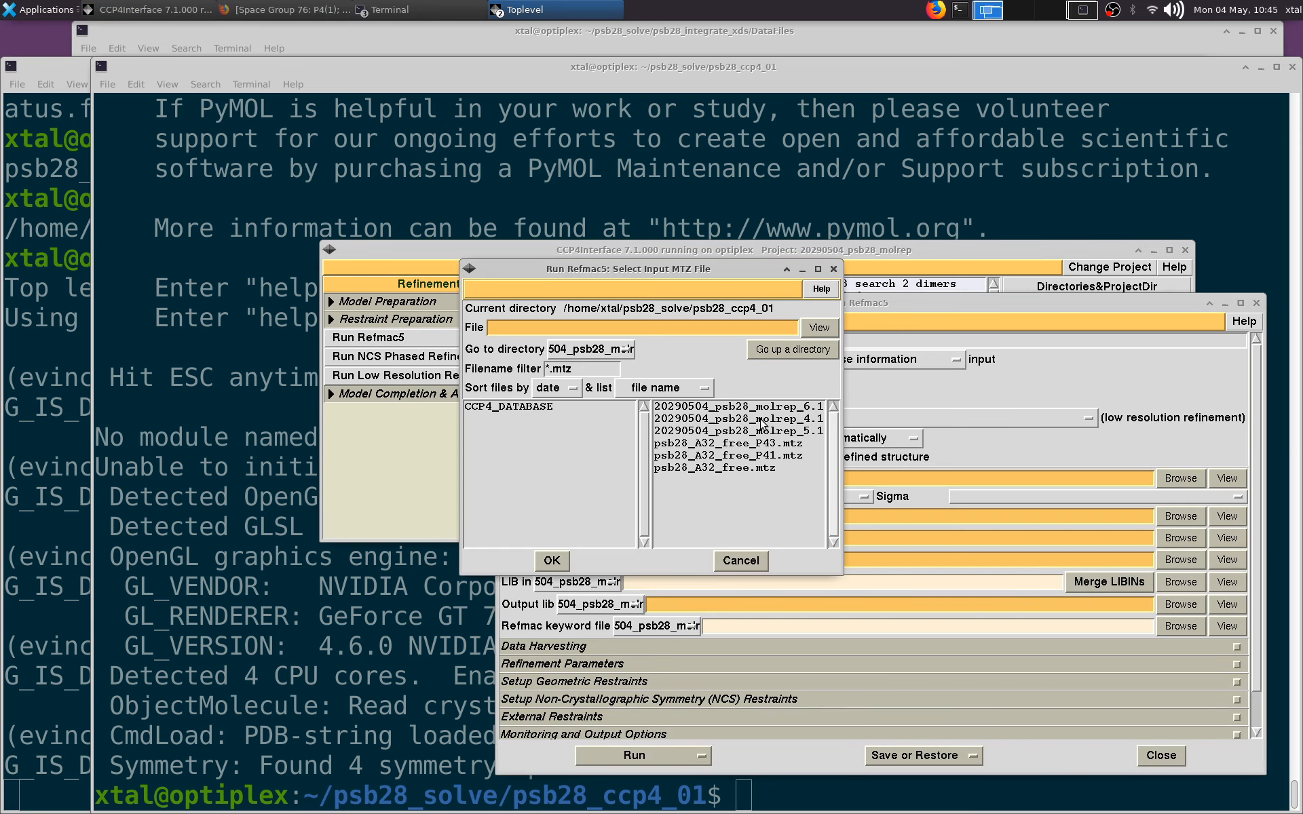
{"action": "left_click", "coordinate": [788, 442]}
{"action": "left_click", "coordinate": [552, 560]}
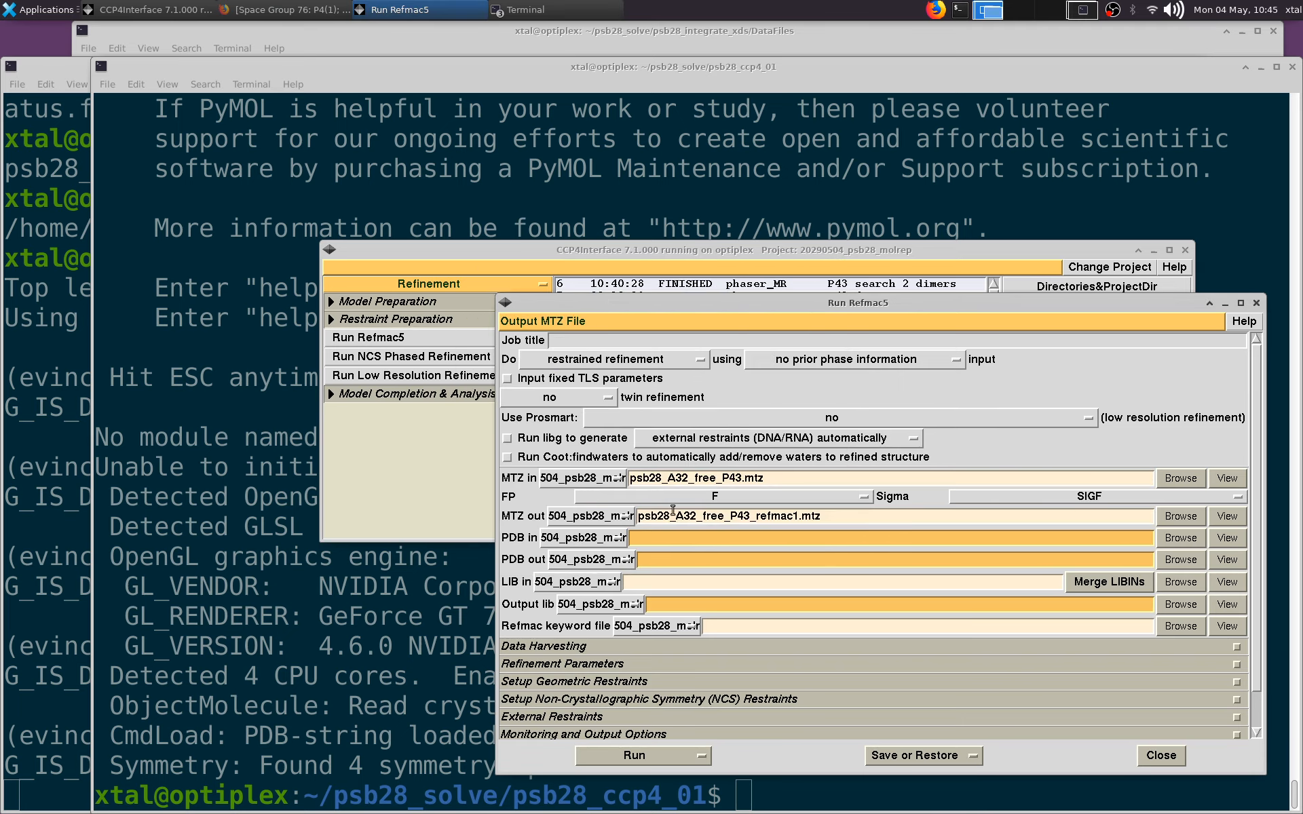